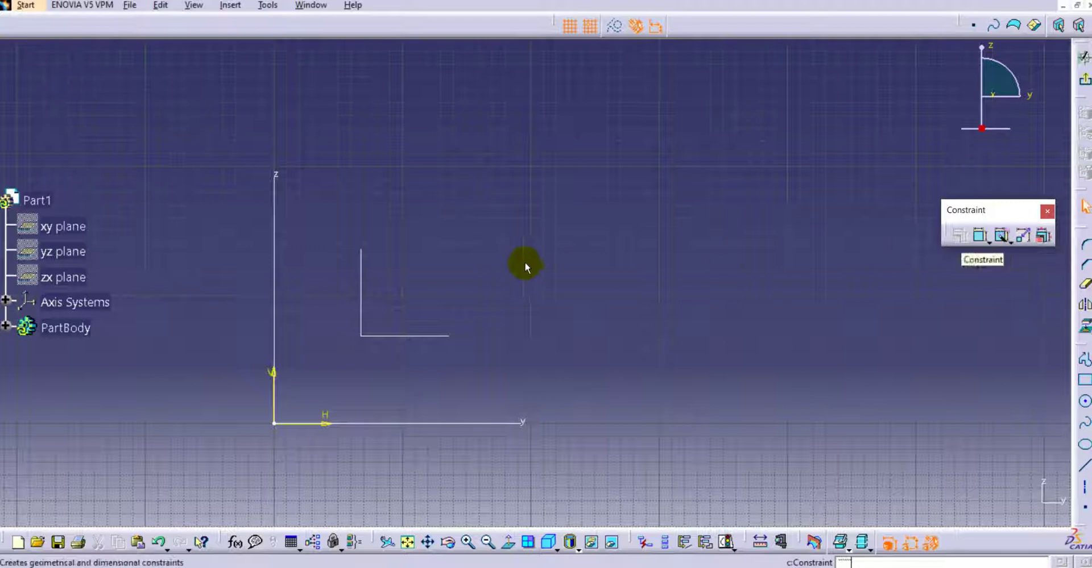
# Sketch a rectangle about 80 by 130 mm, centred on the vertical axis above the origin, and delete its lower edge
pyautogui.moveTo(641, 187)
pyautogui.mouseDown(button='middle')
pyautogui.moveTo(536, 226)
pyautogui.moveTo(575, 273)
pyautogui.moveTo(1035, 415)
pyautogui.mouseUp(button='middle')
pyautogui.click(1081, 381)
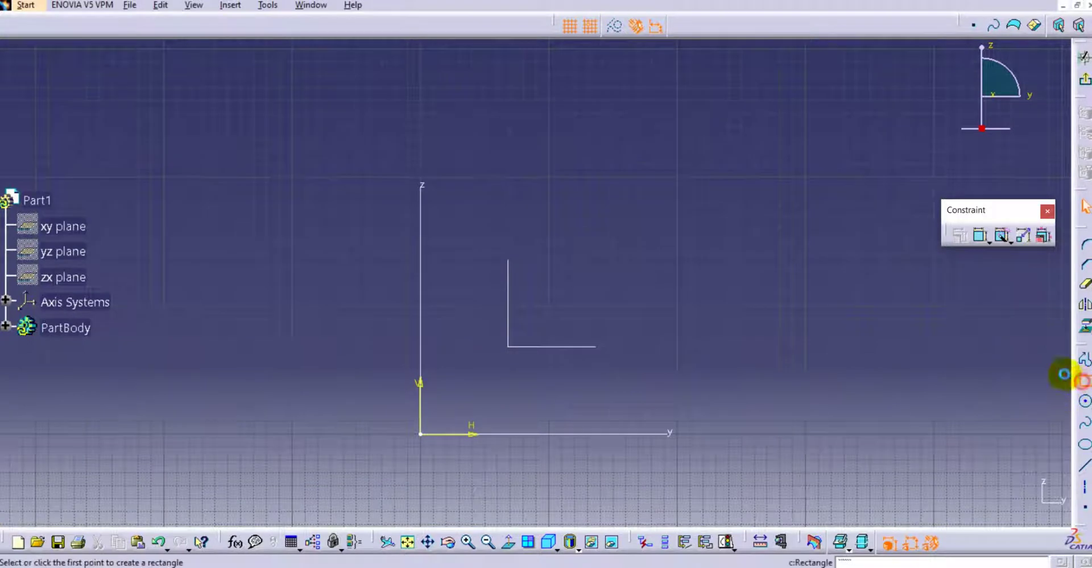
pyautogui.click(368, 88)
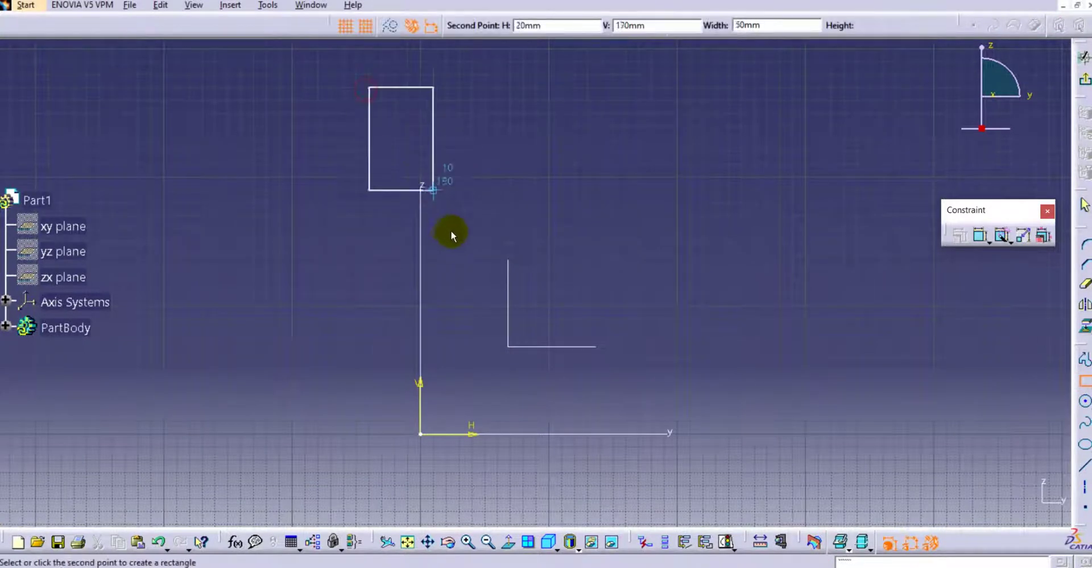
pyautogui.click(471, 254)
pyautogui.click(549, 205)
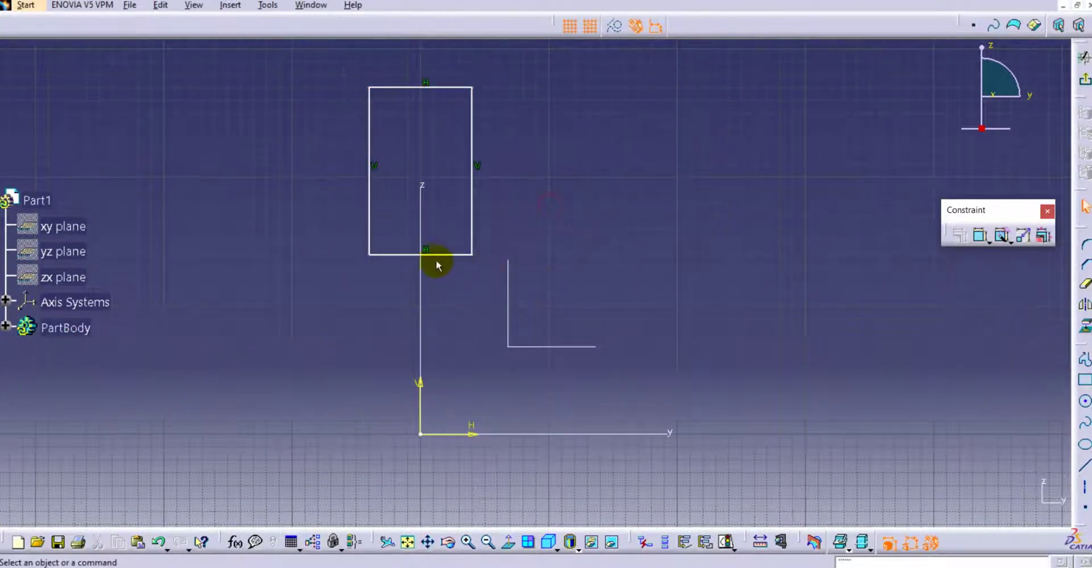
pyautogui.click(441, 255)
pyautogui.press('Delete')
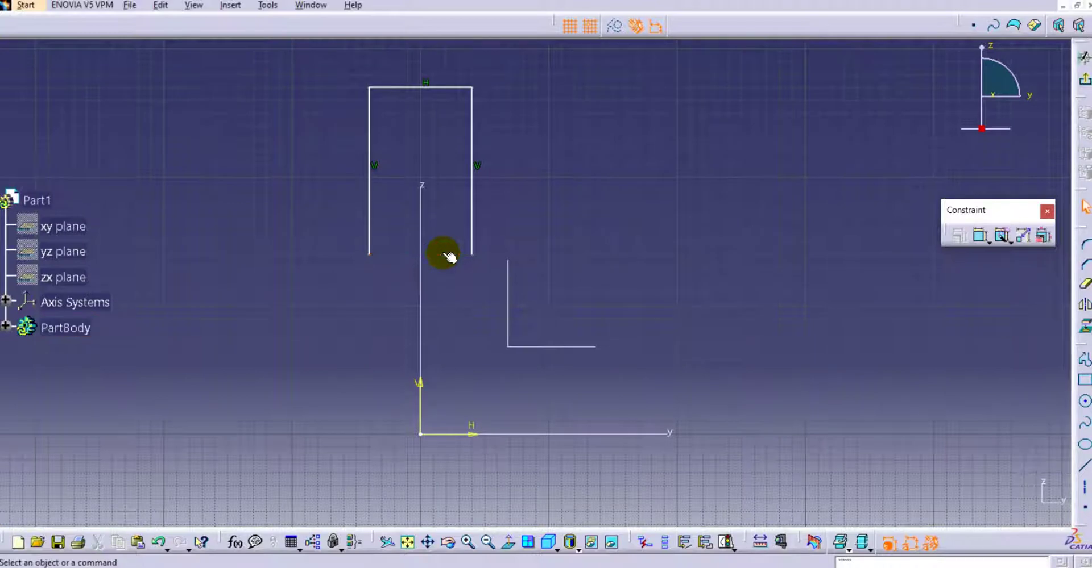
# Constrain the two vertical sides of the open rectangle to be symmetric about the vertical axis
pyautogui.moveTo(560, 257); pyautogui.dragTo(556, 261, button='middle')
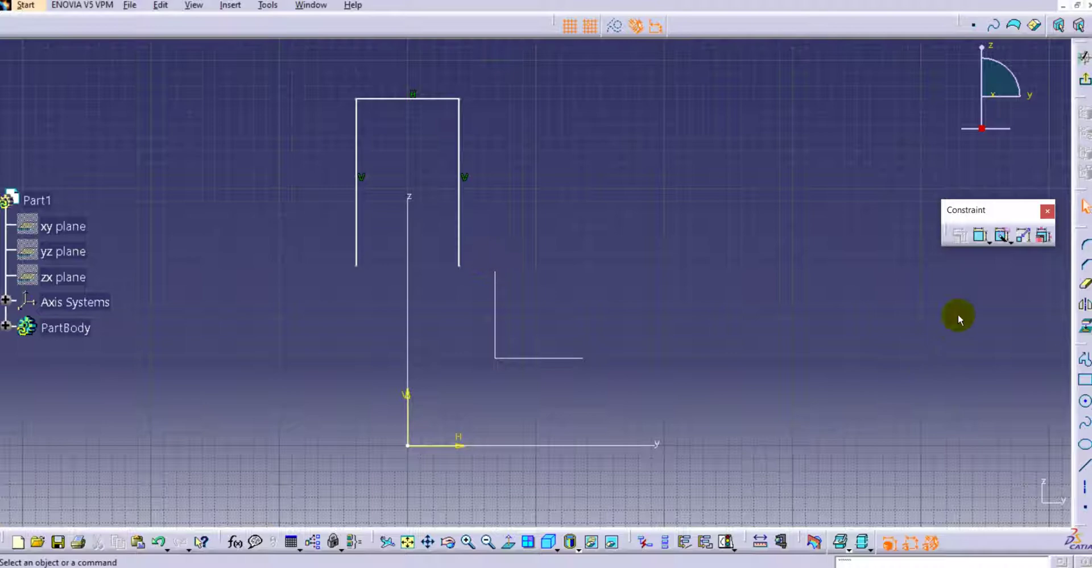
pyautogui.click(1085, 380)
pyautogui.click(978, 234)
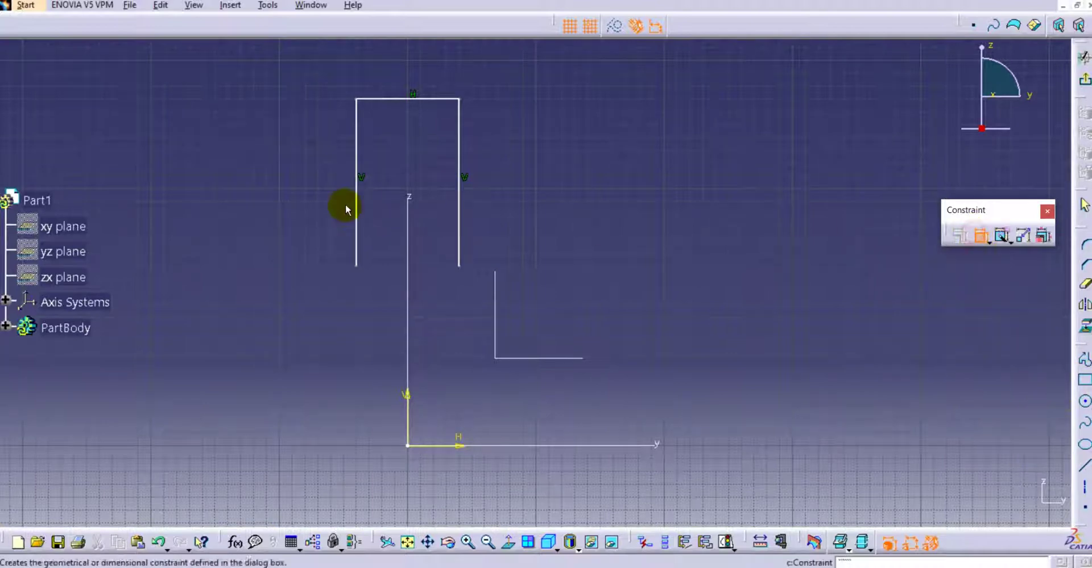
pyautogui.click(357, 181)
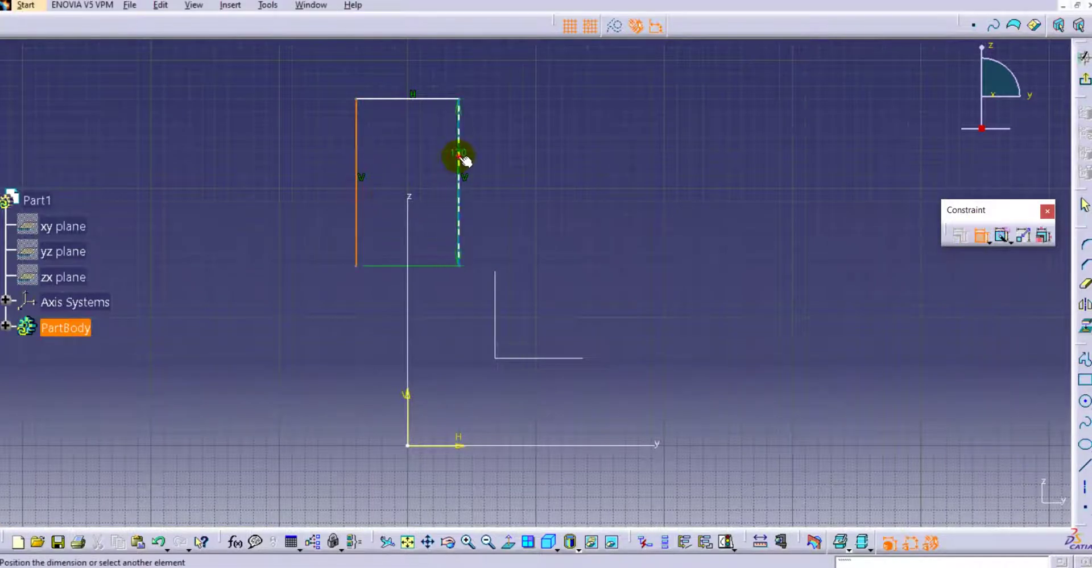
pyautogui.click(459, 161)
pyautogui.rightClick(428, 155)
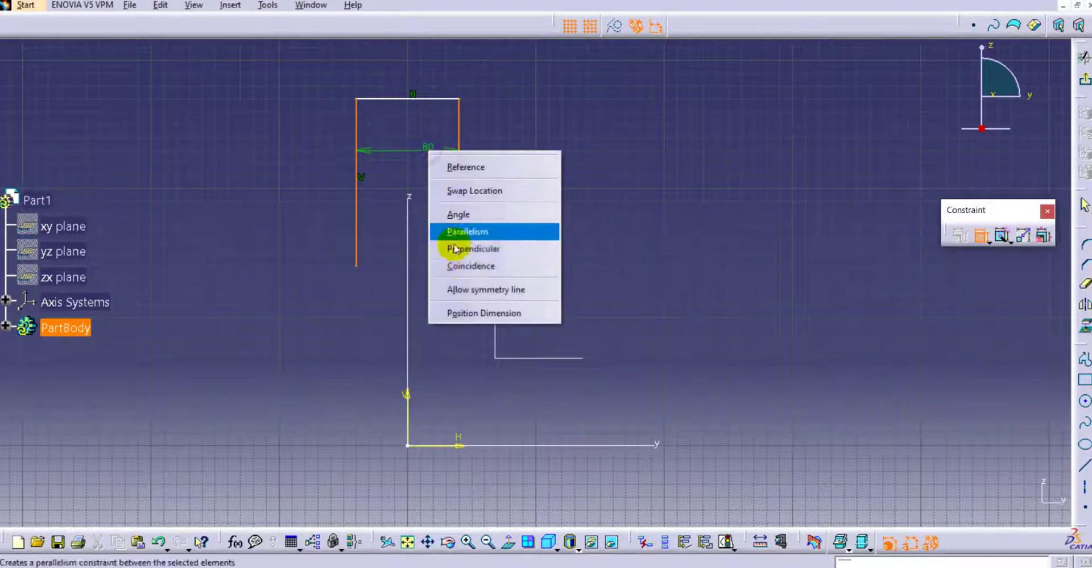
pyautogui.click(470, 288)
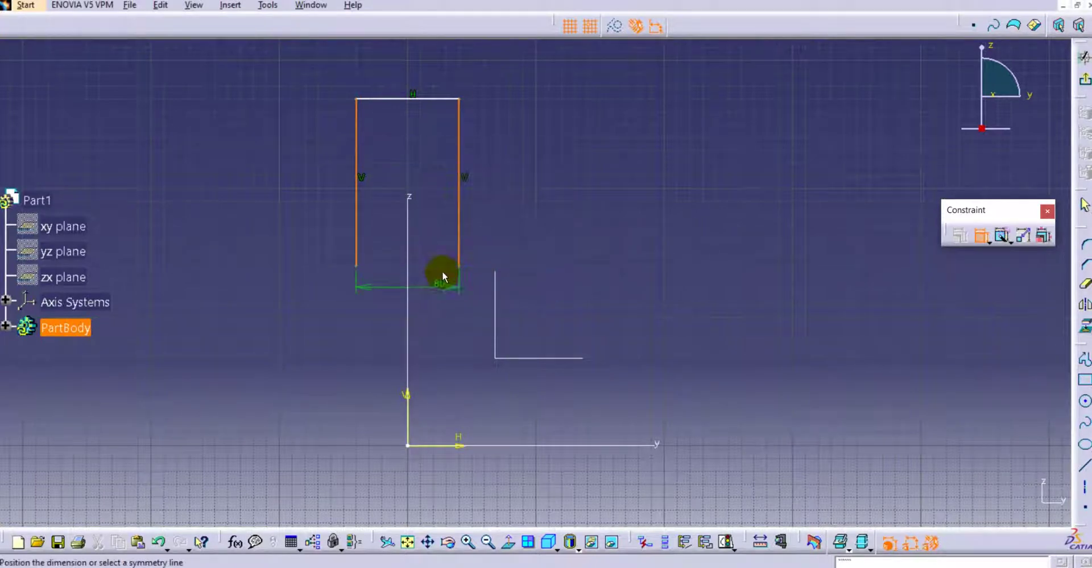
pyautogui.click(410, 398)
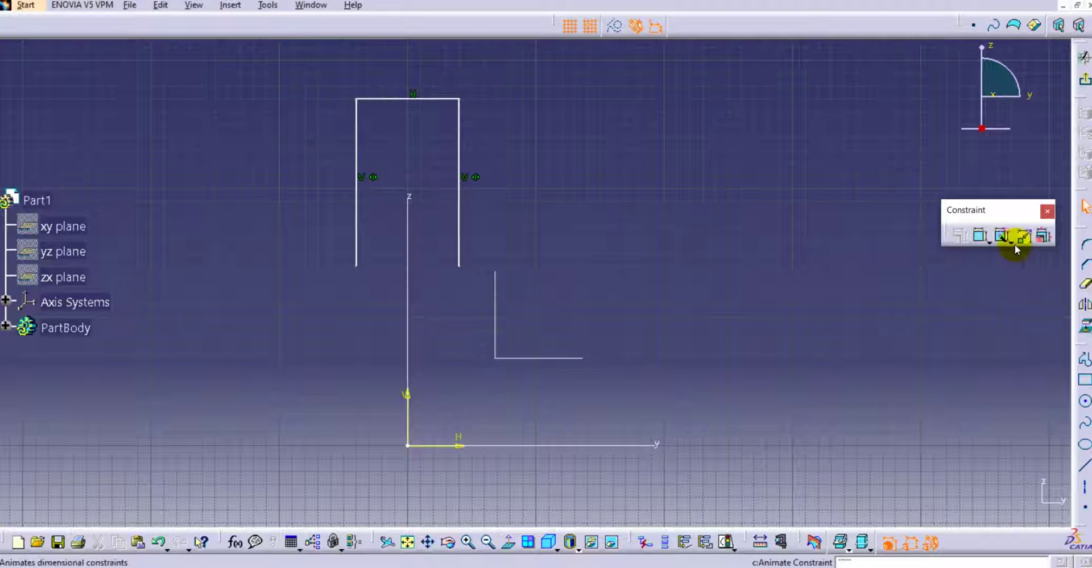
# Dimension the top edge of the open rectangle and set its width to 100 mm
pyautogui.click(979, 236)
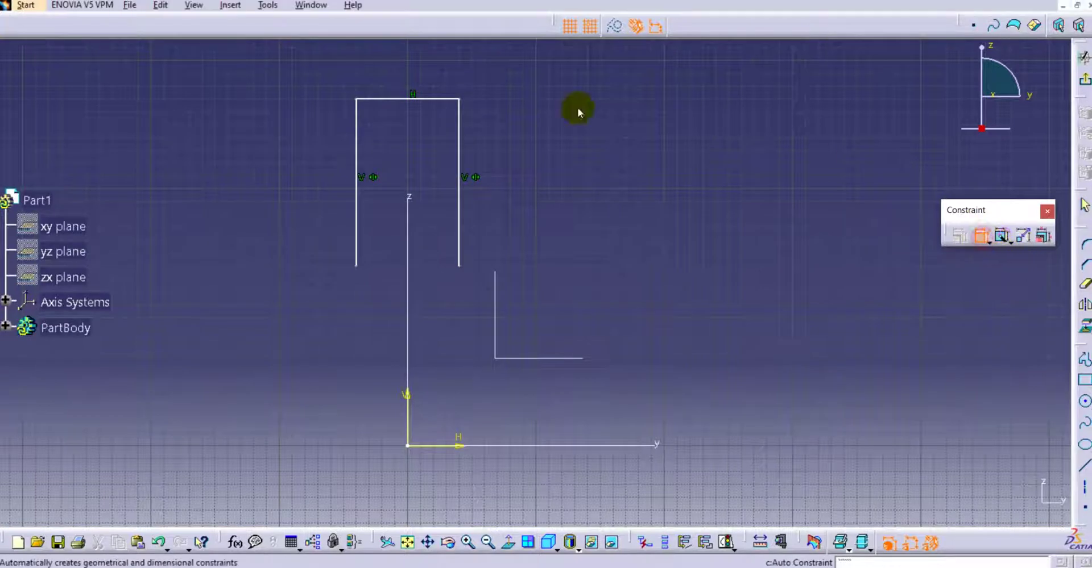
pyautogui.click(402, 100)
pyautogui.doubleClick(401, 67)
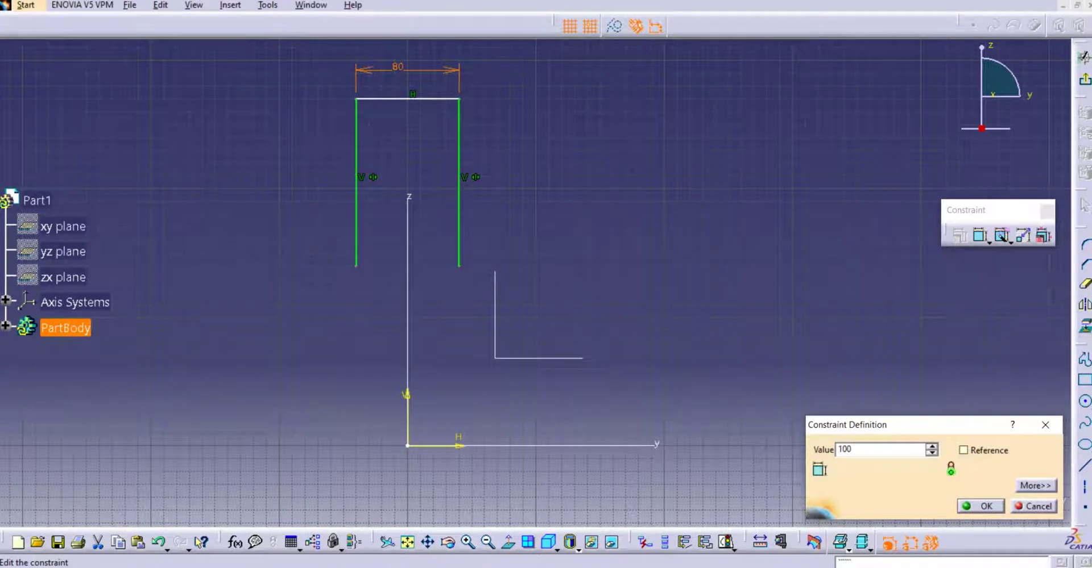
pyautogui.write('100')
pyautogui.press('Return')
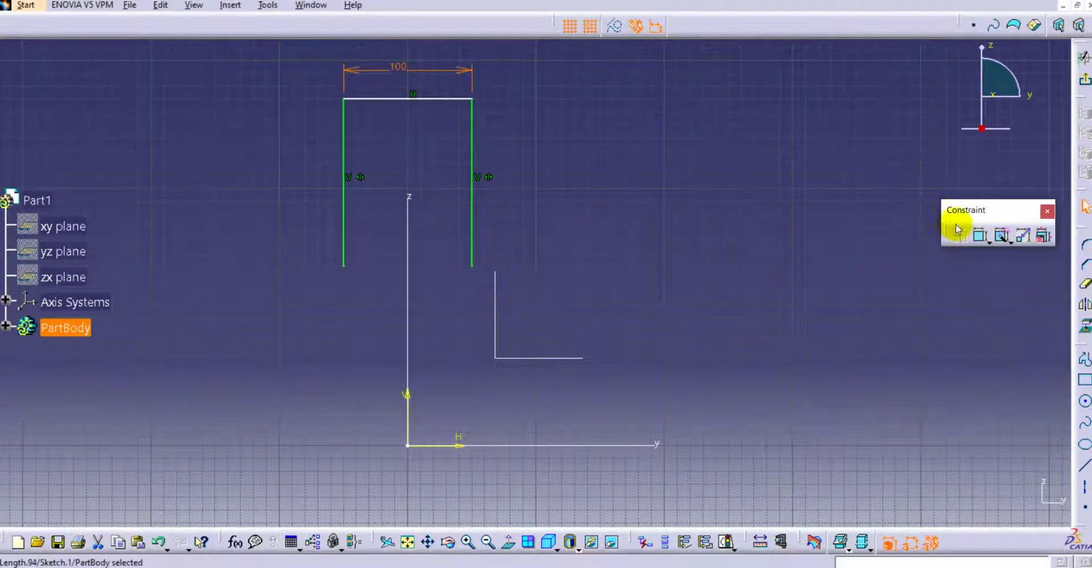
# Dimension the right vertical side of the open rectangle and set its length to 120 mm
pyautogui.click(975, 235)
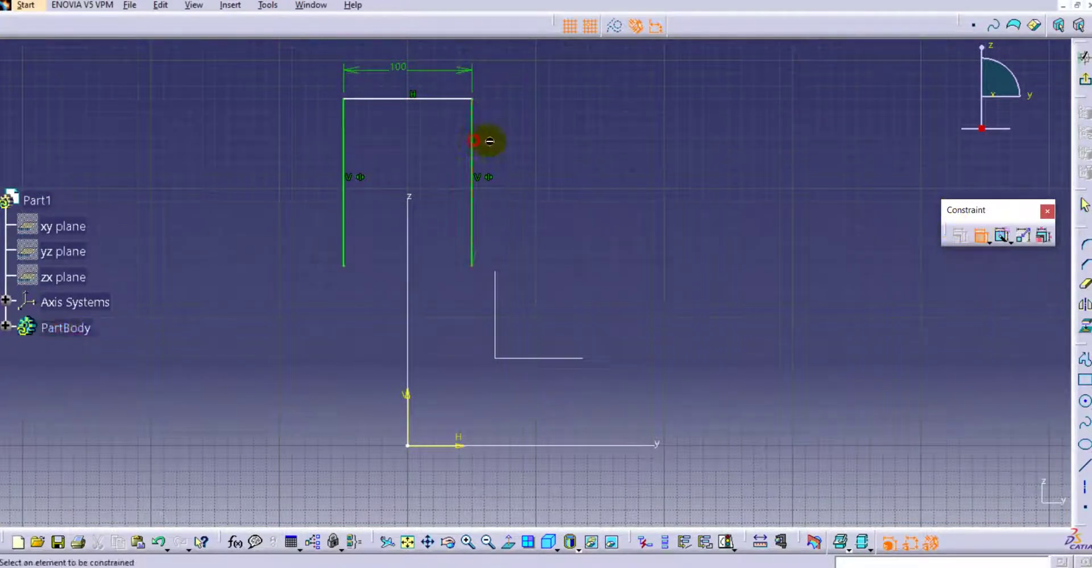
pyautogui.click(486, 141)
pyautogui.doubleClick(544, 158)
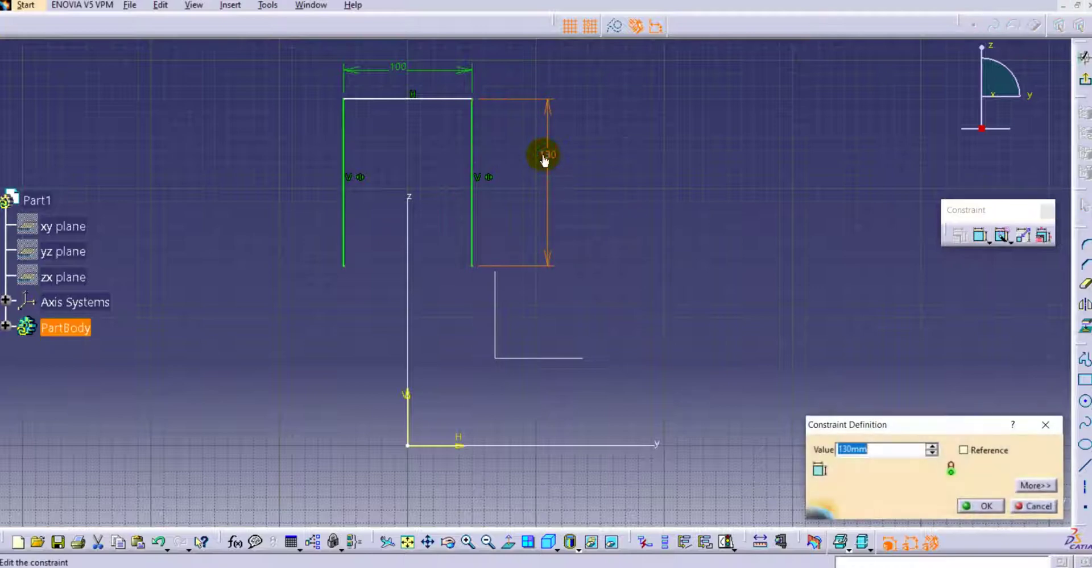
pyautogui.write('120')
pyautogui.press('Return')
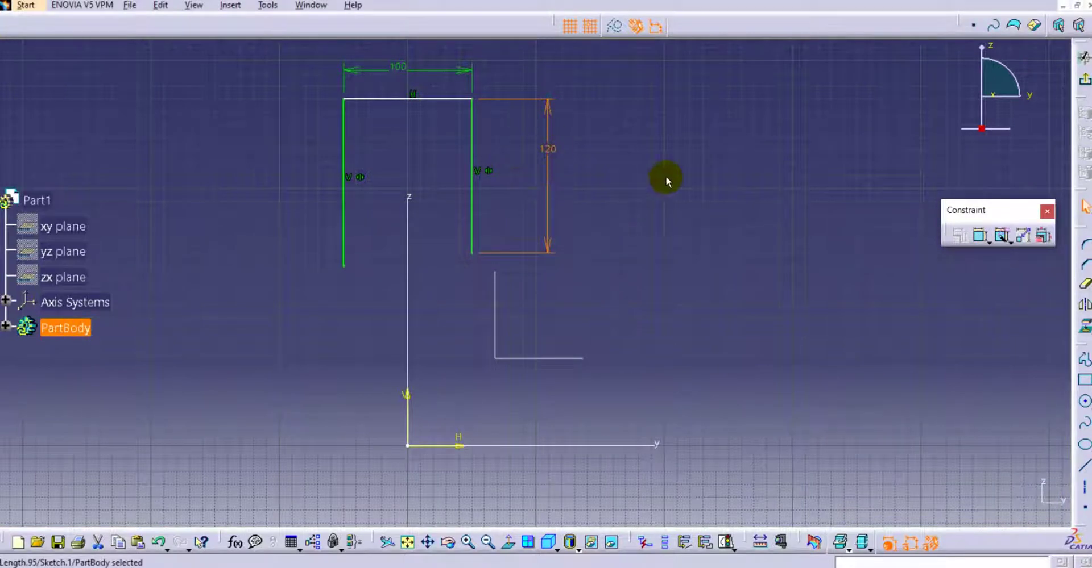
pyautogui.click(666, 177)
# Dimension the distance from the top edge to the horizontal axis and set it to 250 mm
pyautogui.click(979, 235)
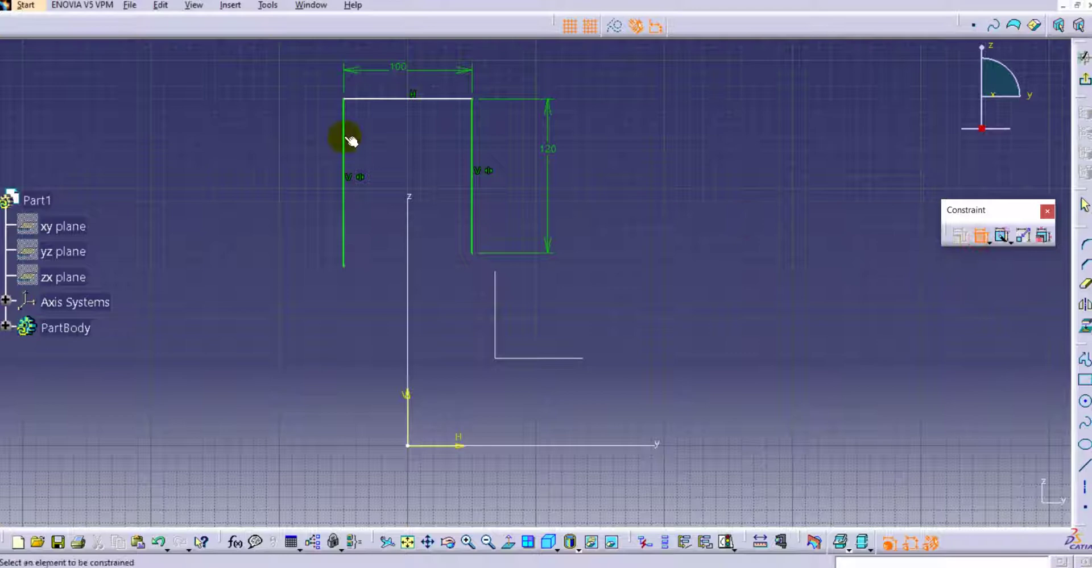
pyautogui.click(374, 100)
pyautogui.click(460, 447)
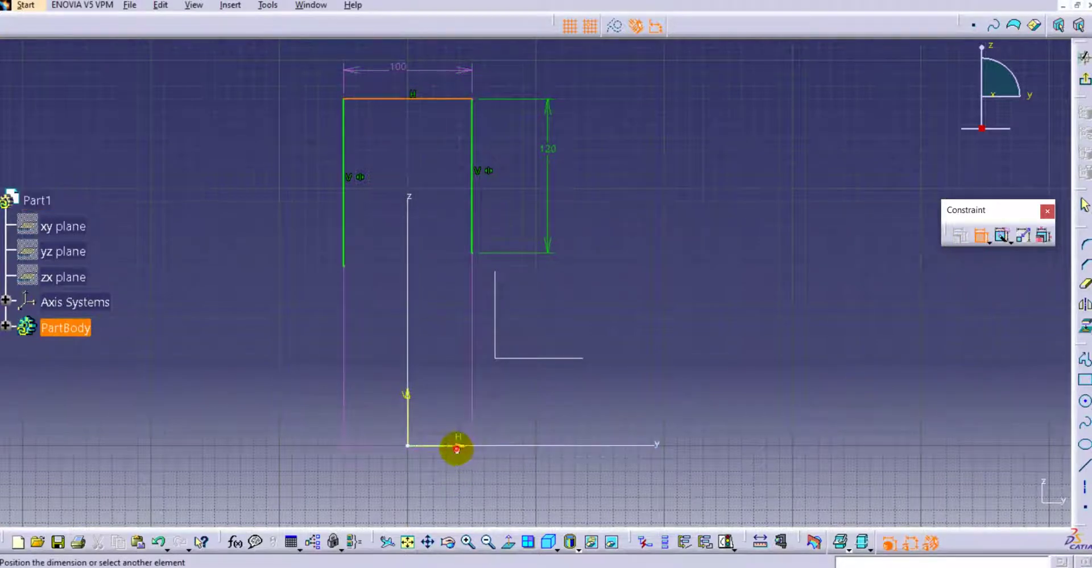
pyautogui.click(199, 276)
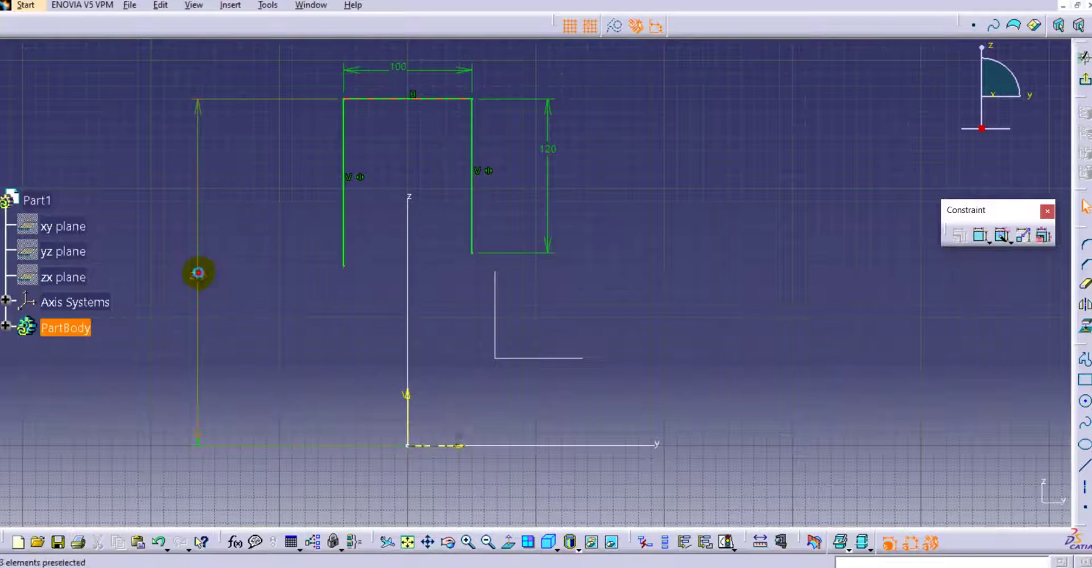
pyautogui.doubleClick(197, 274)
pyautogui.write('250mm')
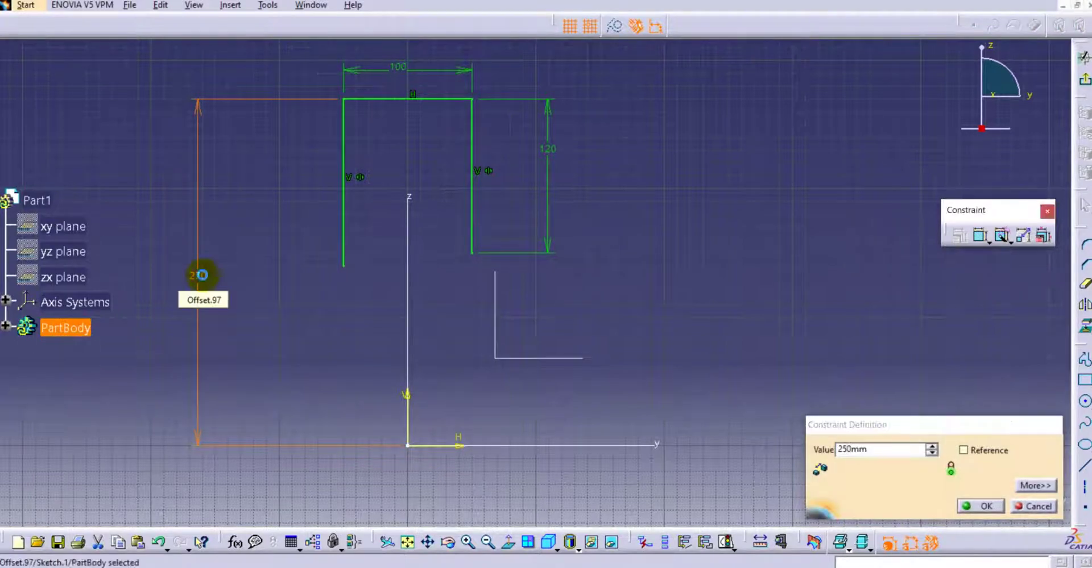
pyautogui.press('Return')
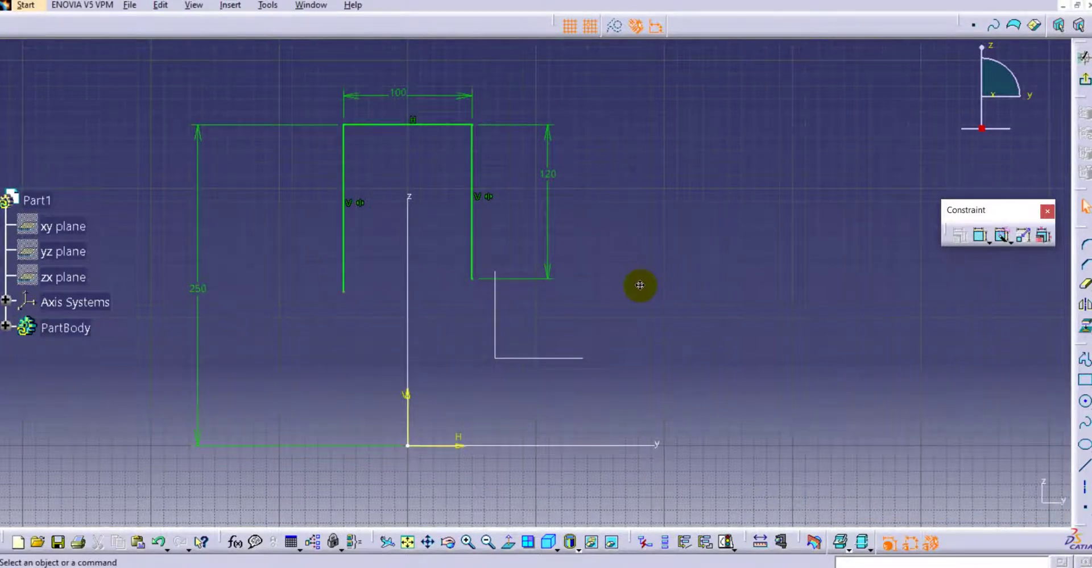
# Sketch a circle of 50 mm radius centred on the origin and delete its automatic constraint with the right vertical side
pyautogui.moveTo(640, 284)
pyautogui.mouseDown(button='middle')
pyautogui.moveTo(629, 263)
pyautogui.moveTo(585, 254)
pyautogui.moveTo(633, 231)
pyautogui.mouseUp(button='middle')
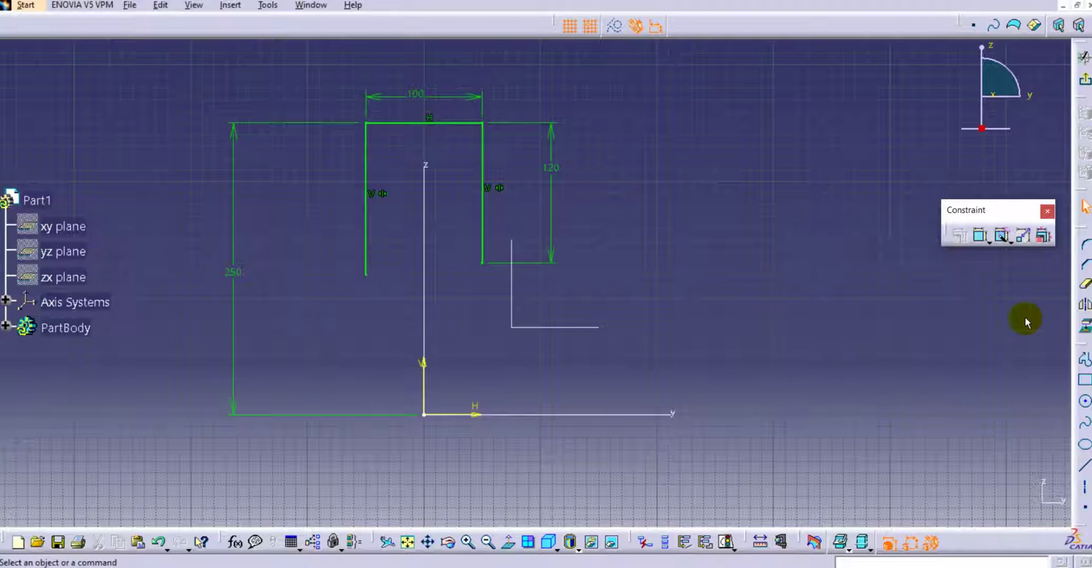
pyautogui.click(1084, 402)
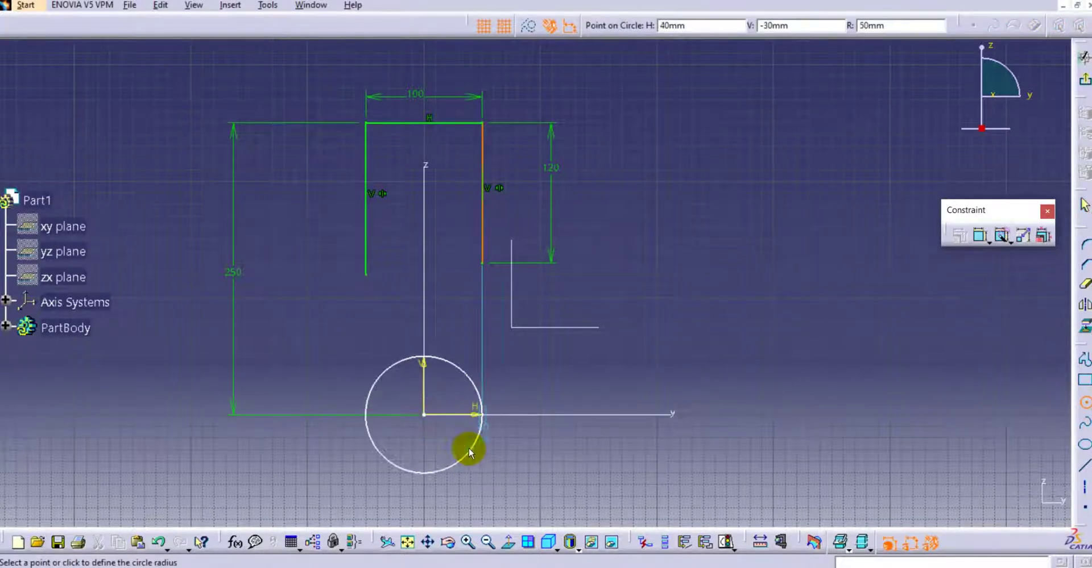
pyautogui.click(469, 447)
pyautogui.click(494, 438)
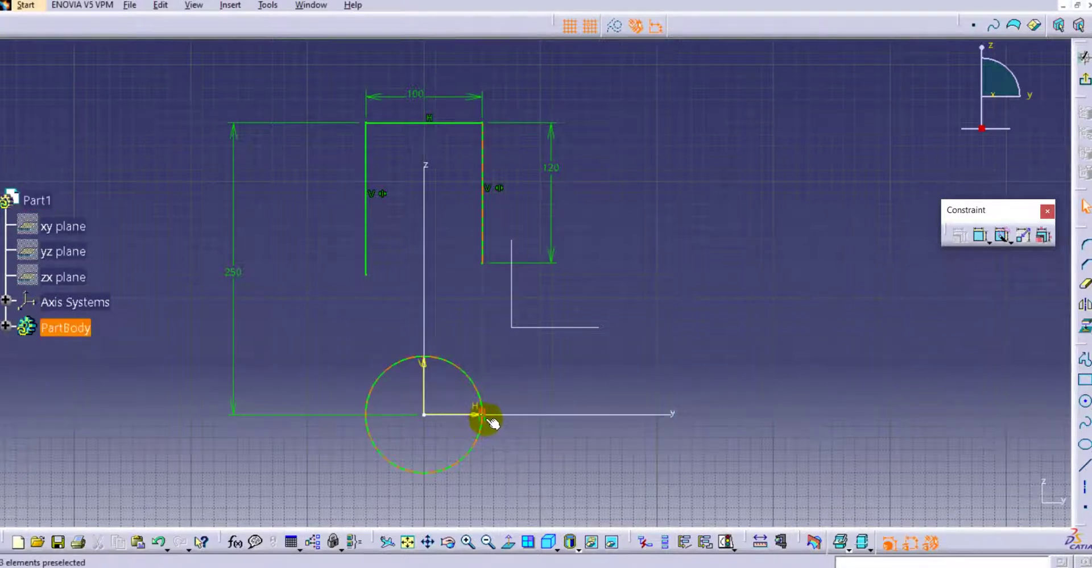
pyautogui.click(481, 417)
pyautogui.press('Delete')
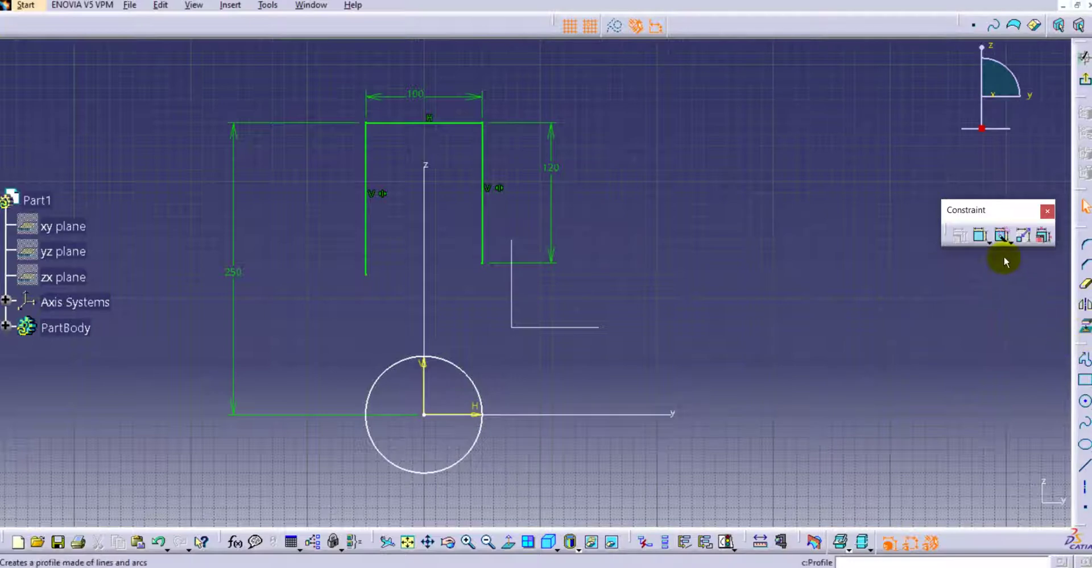
# Dimension the circle's diameter and place the dimension outside its lower right side
pyautogui.click(979, 235)
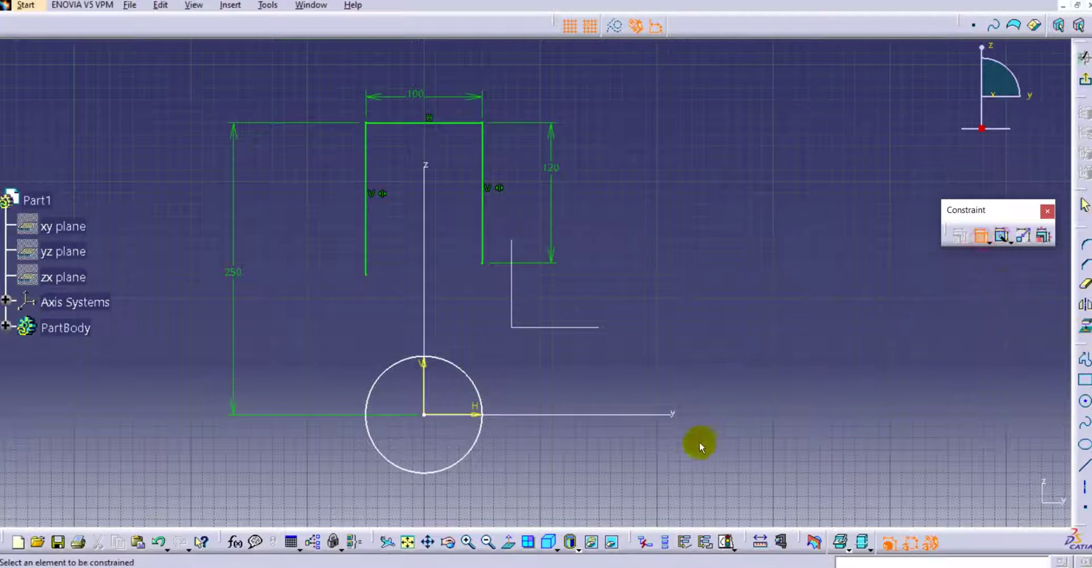
pyautogui.click(481, 444)
pyautogui.click(565, 467)
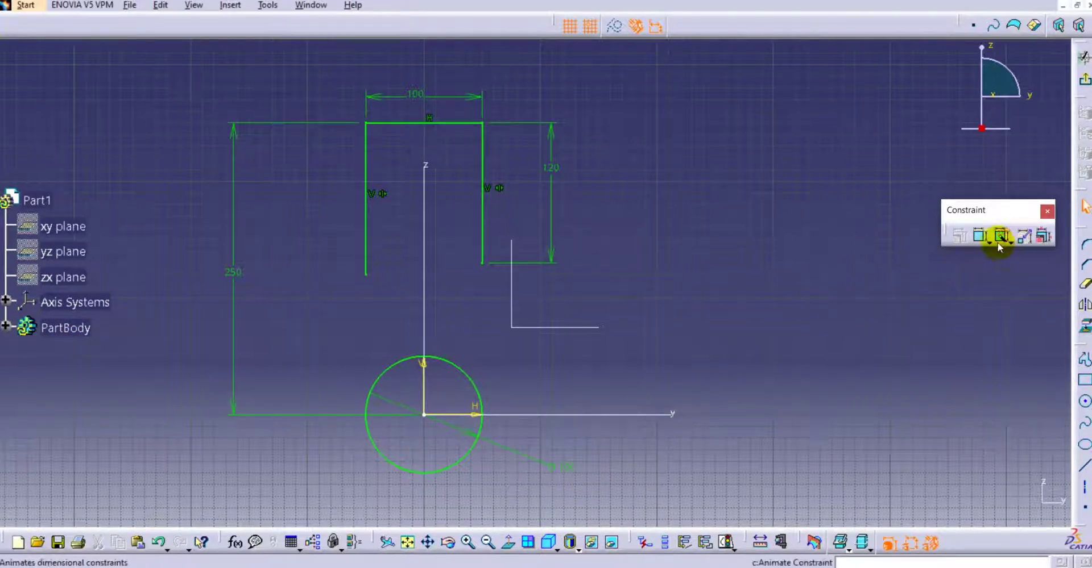
# Draw a horizontal line between the two vertical sides, about 210 mm above the horizontal axis
pyautogui.click(1084, 466)
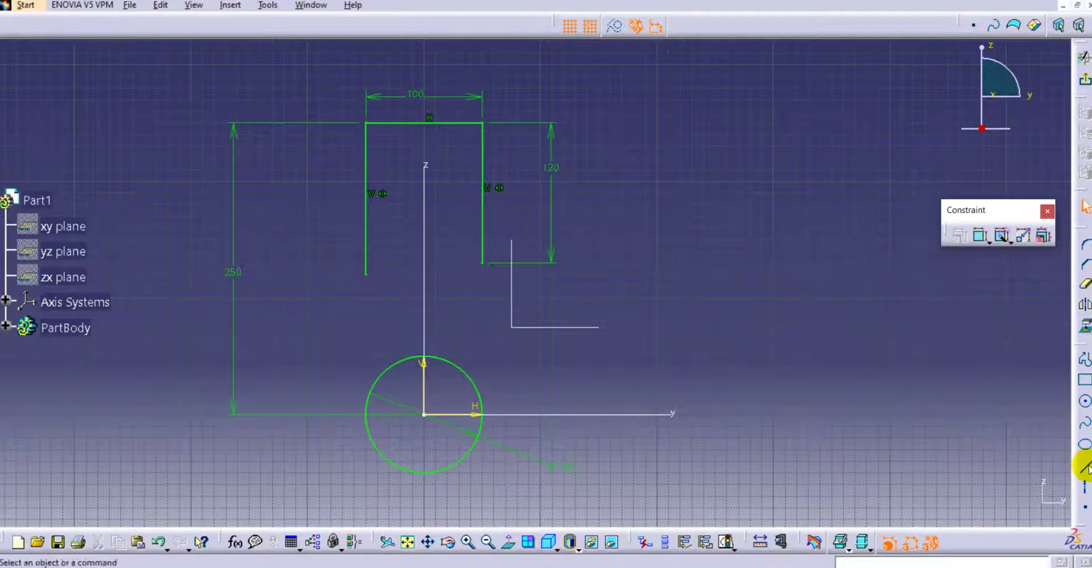
pyautogui.click(1084, 467)
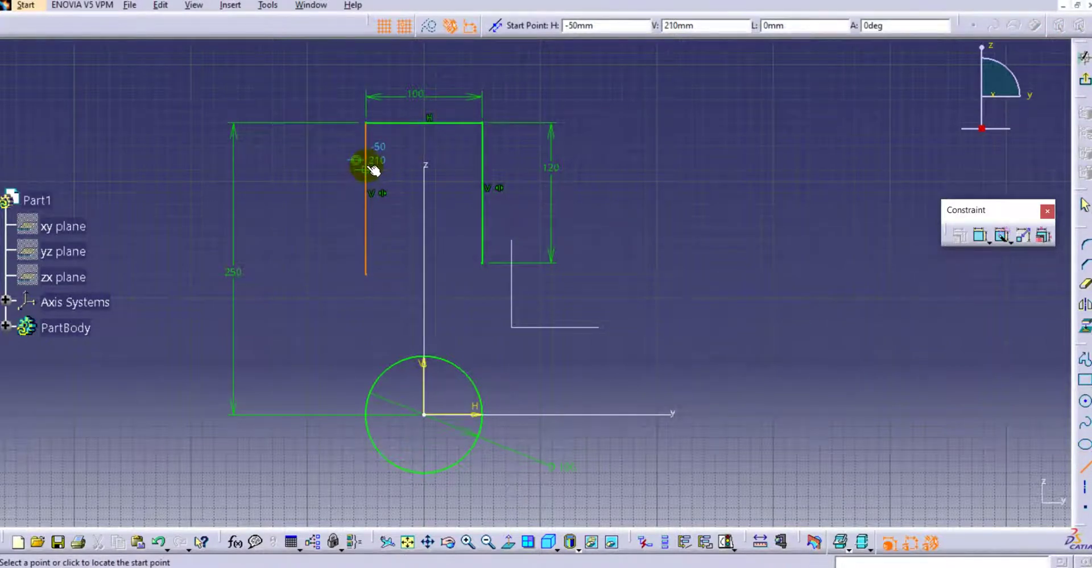
pyautogui.click(373, 169)
pyautogui.click(484, 169)
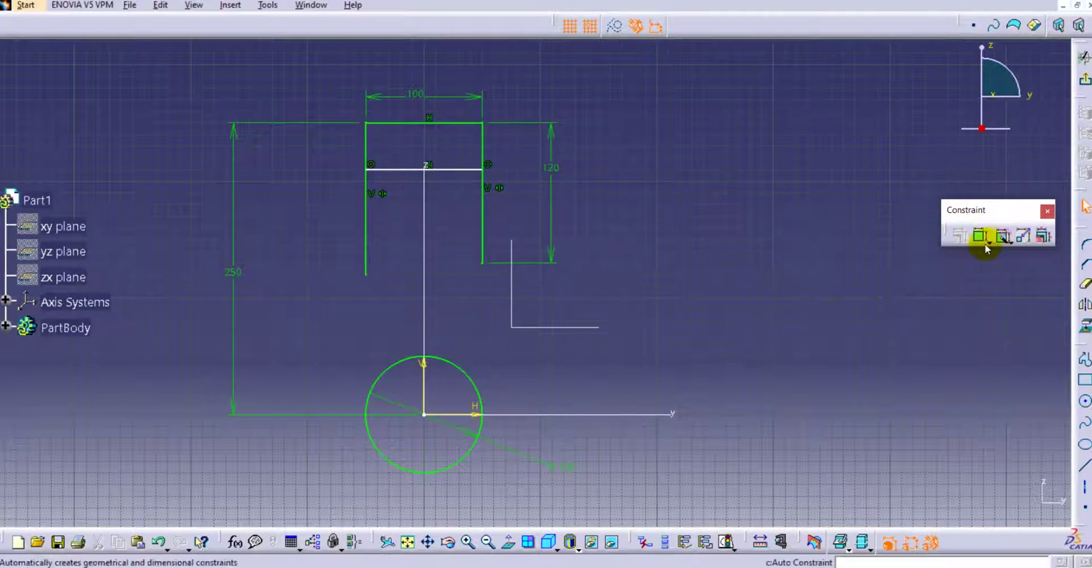
# Draw a line from the midpoint of the inner horizontal line to the upper left of the circle
pyautogui.click(1084, 465)
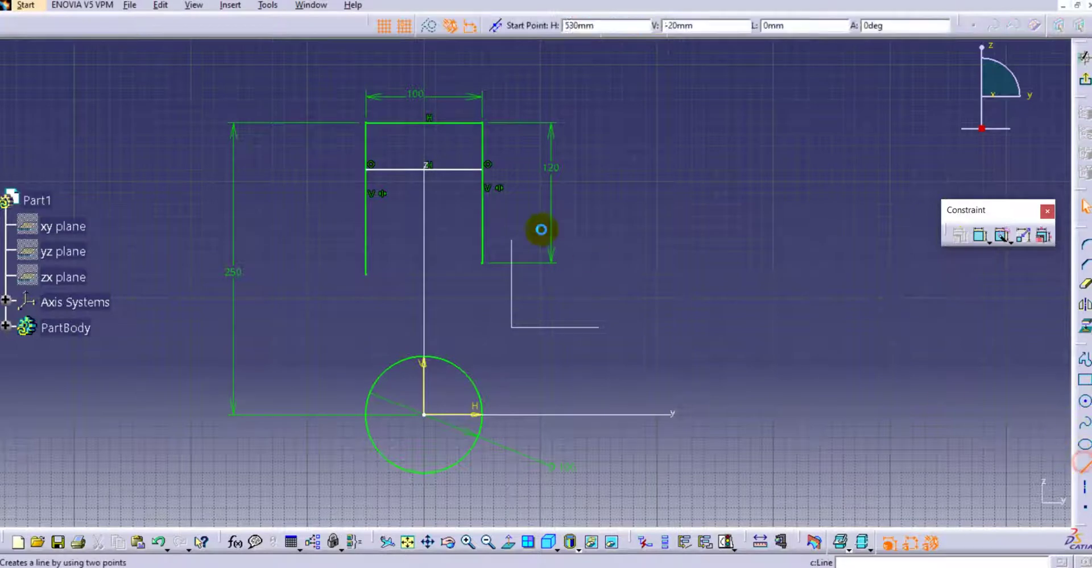
pyautogui.click(427, 170)
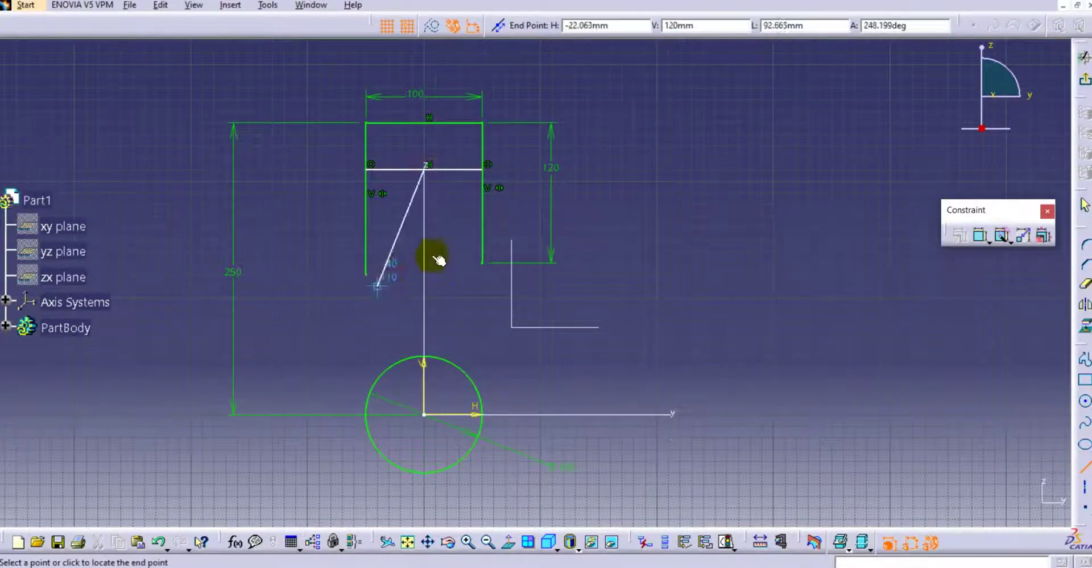
pyautogui.click(385, 376)
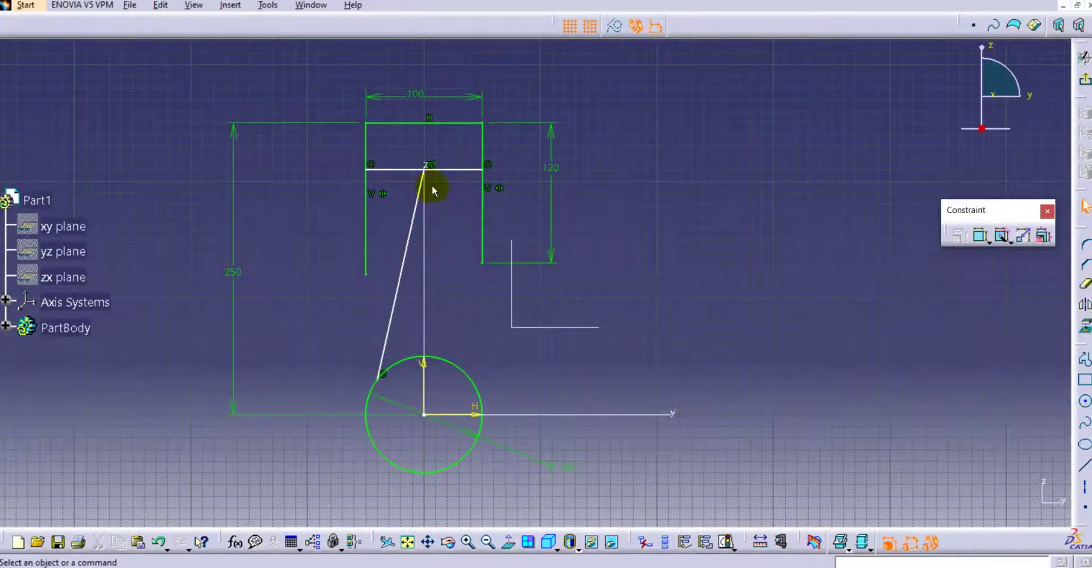
# Move the inner horizontal line down between the vertical sides, together with the attached end of the slanted line
pyautogui.moveTo(423, 170); pyautogui.dragTo(424, 145)
pyautogui.moveTo(402, 199)
pyautogui.mouseDown()
pyautogui.moveTo(397, 164)
pyautogui.moveTo(416, 214)
pyautogui.moveTo(397, 168)
pyautogui.moveTo(403, 155)
pyautogui.moveTo(407, 217)
pyautogui.moveTo(398, 193)
pyautogui.mouseUp()
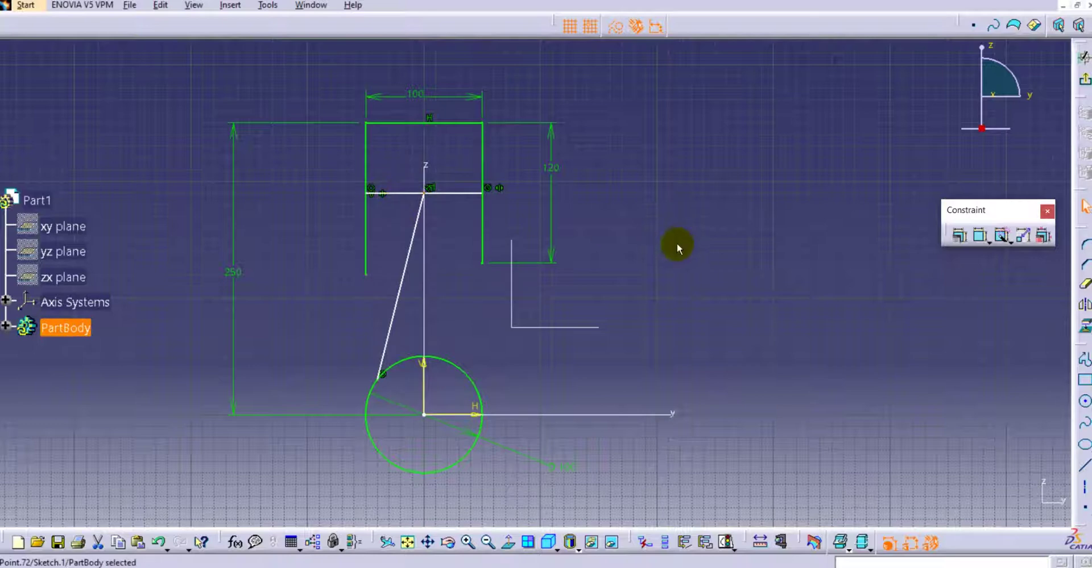
pyautogui.click(676, 243)
# Draw a crank line from the slanted line's lower end on the circle to the circle's centre at the origin
pyautogui.click(1084, 464)
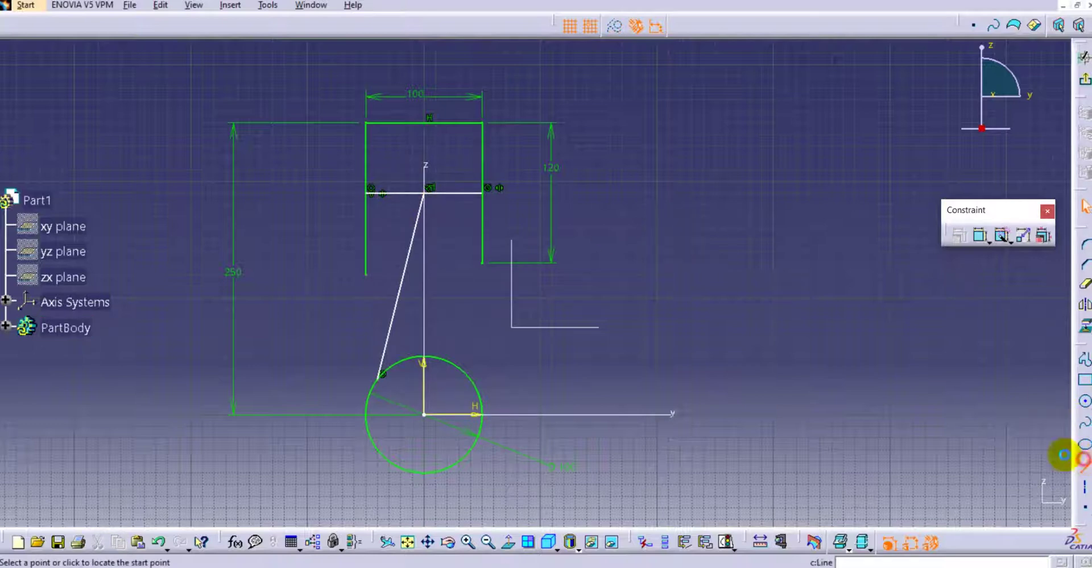
pyautogui.click(382, 374)
pyautogui.click(424, 415)
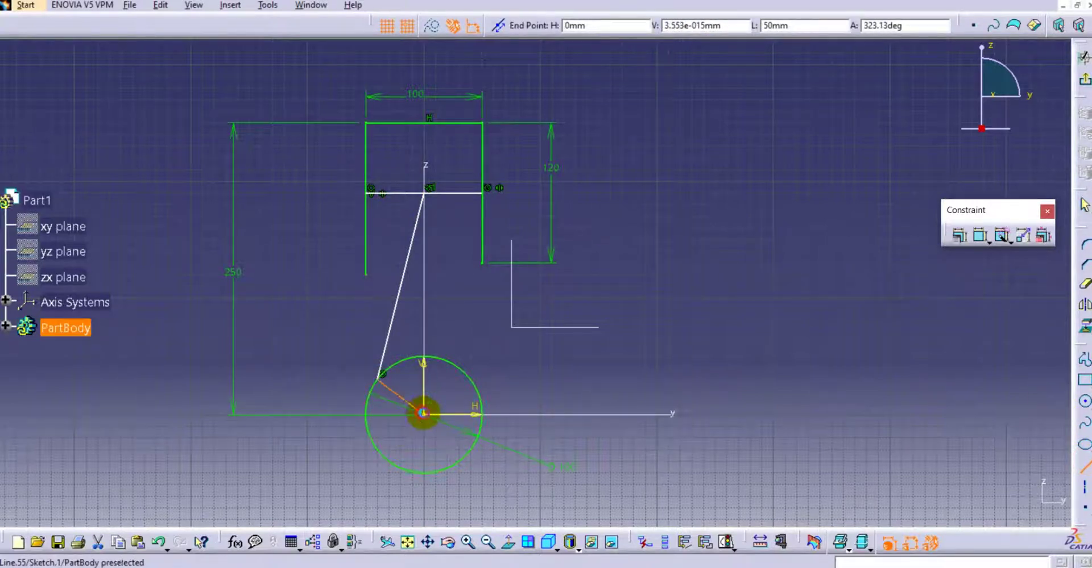
# Move the crank's outer end along the circle toward the vertical axis, and try moving the inner horizontal and slanted lines
pyautogui.moveTo(378, 385); pyautogui.dragTo(407, 388)
pyautogui.moveTo(446, 193); pyautogui.dragTo(408, 190)
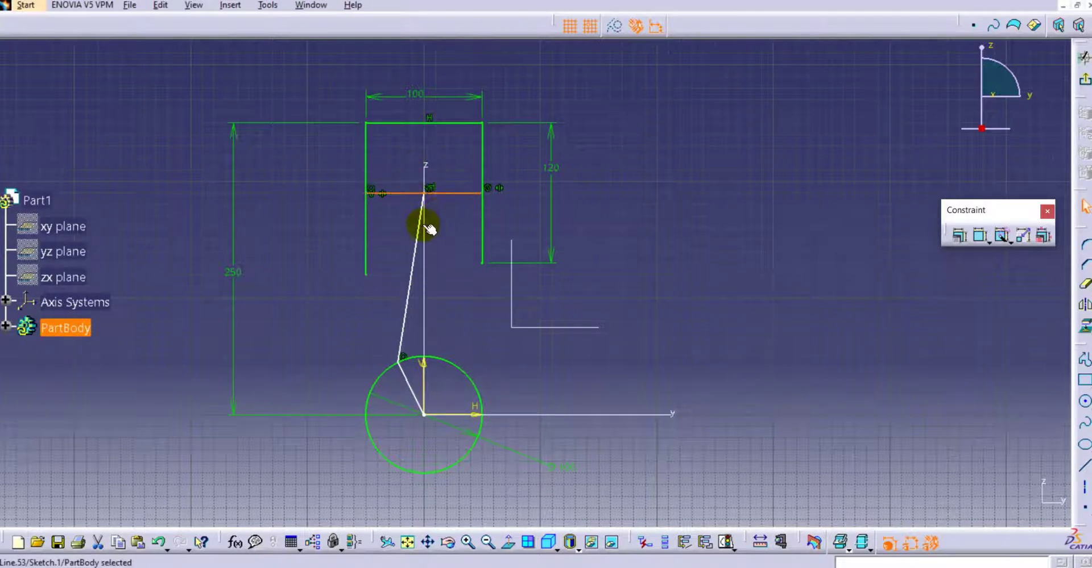
pyautogui.moveTo(409, 233); pyautogui.dragTo(410, 241)
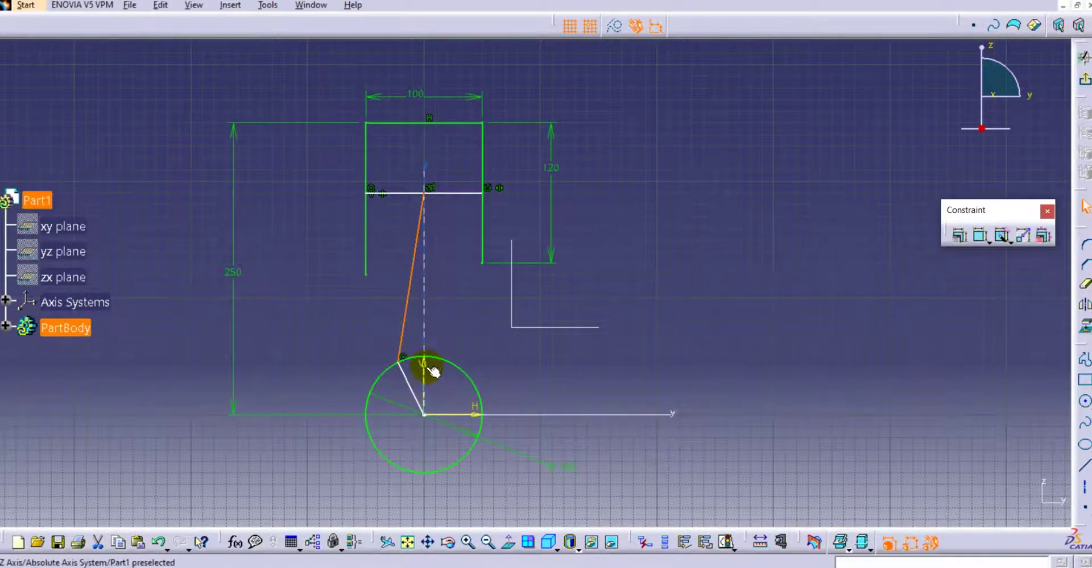
pyautogui.click(449, 237)
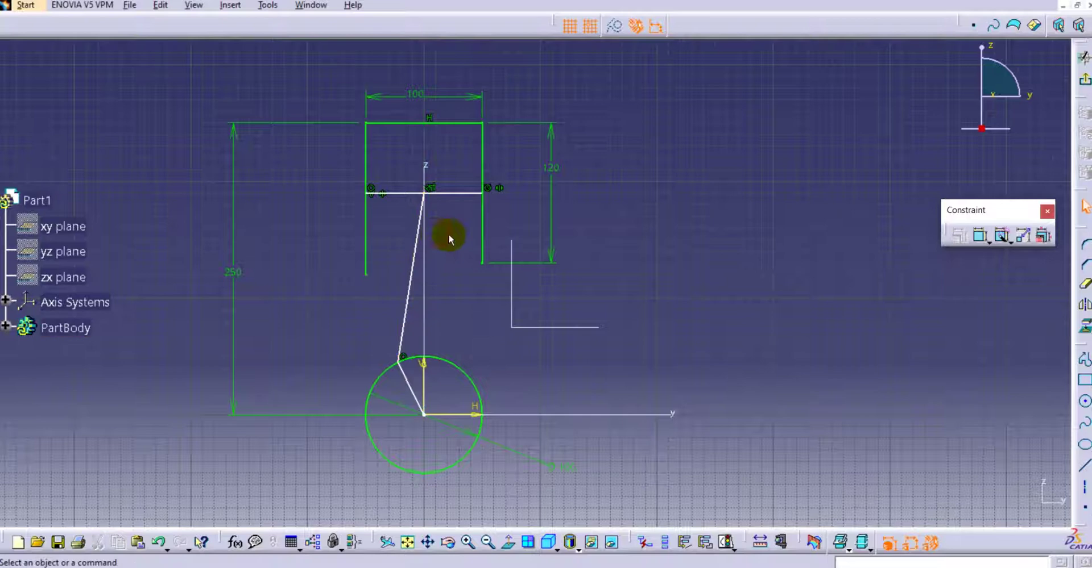
# Dimension the slanted connecting line's length, place the dimension to the left of the cylinder outline, and set it to 185 mm
pyautogui.click(979, 236)
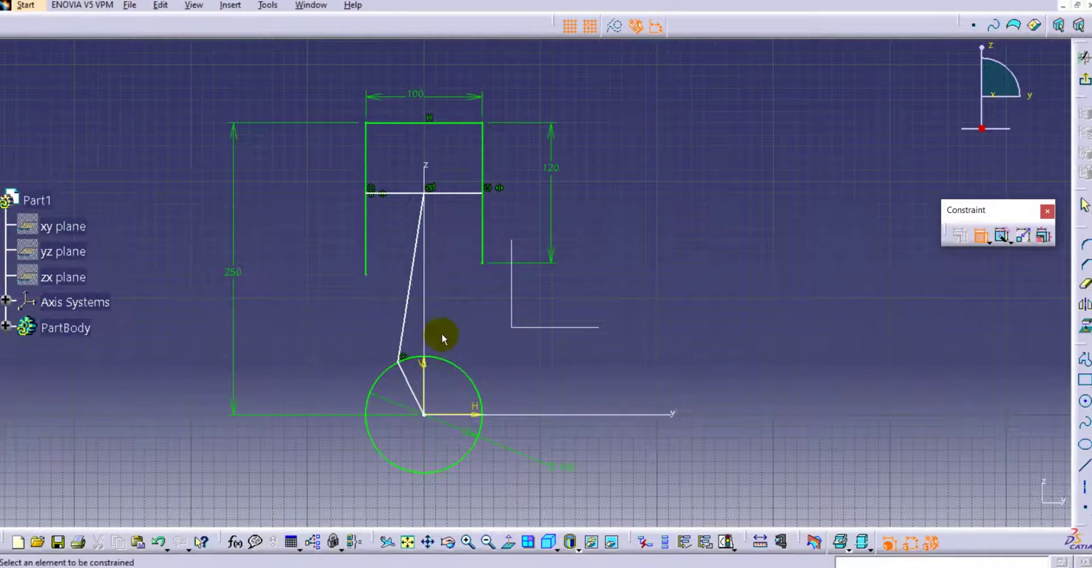
pyautogui.click(418, 263)
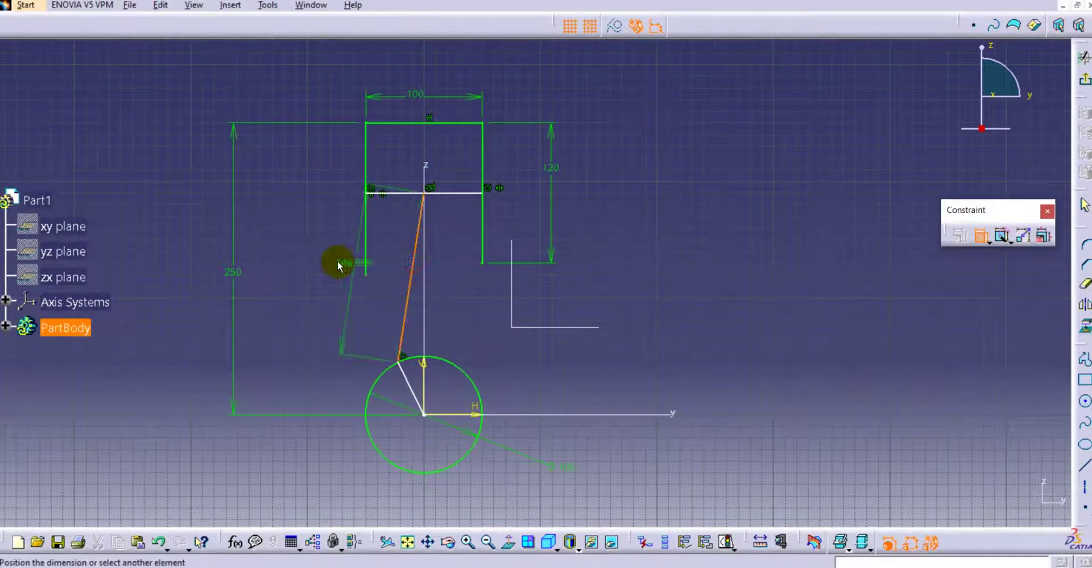
pyautogui.click(308, 252)
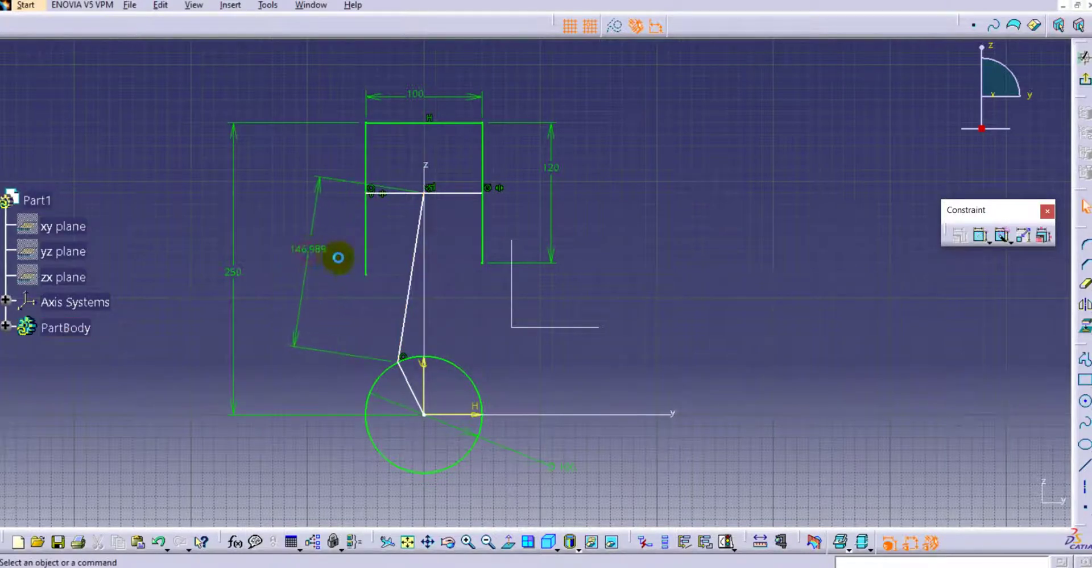
pyautogui.doubleClick(311, 248)
pyautogui.write('185mm')
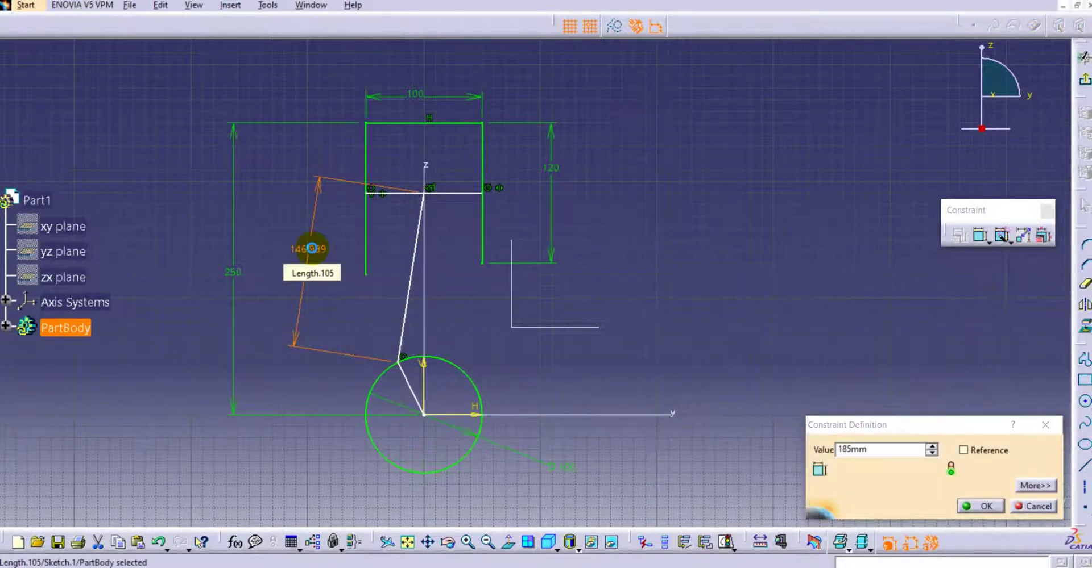
pyautogui.press('Return')
pyautogui.click(711, 214)
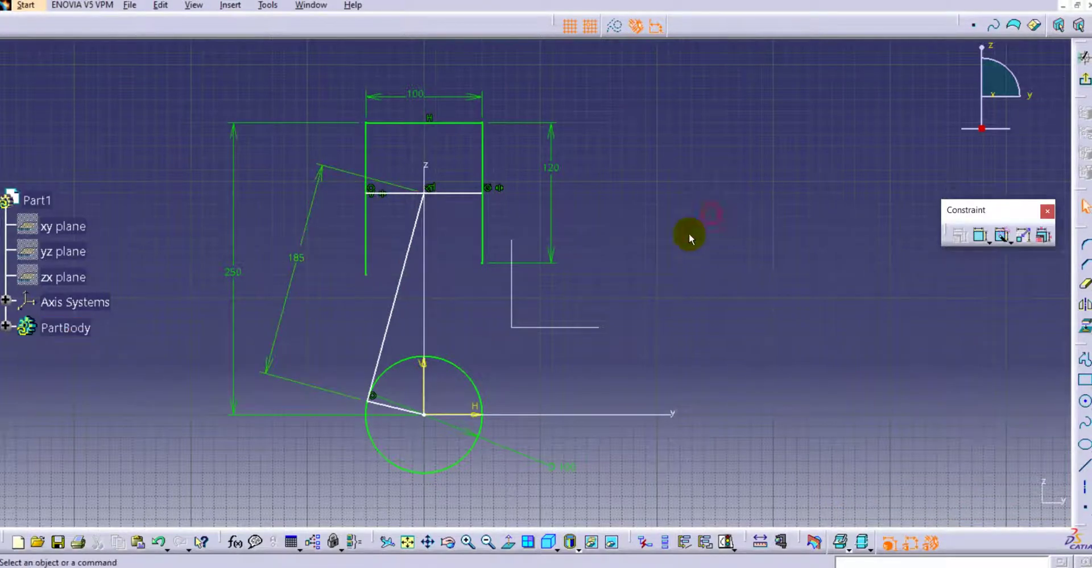
# Move the crank's outer end to the circle's upper right and dimension the crank's angle from the horizontal axis
pyautogui.moveTo(377, 397); pyautogui.dragTo(459, 392)
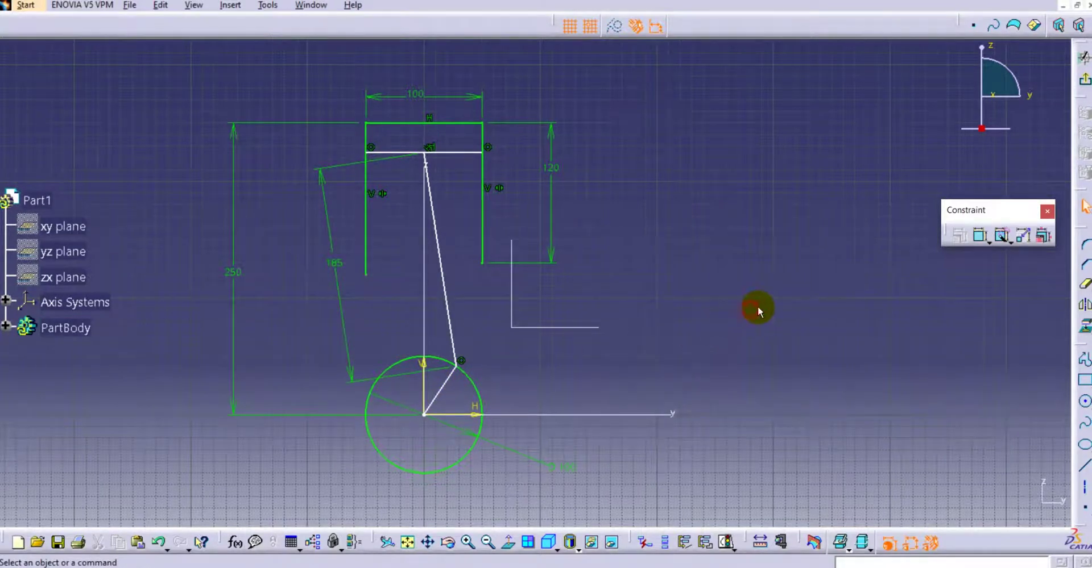
pyautogui.click(981, 235)
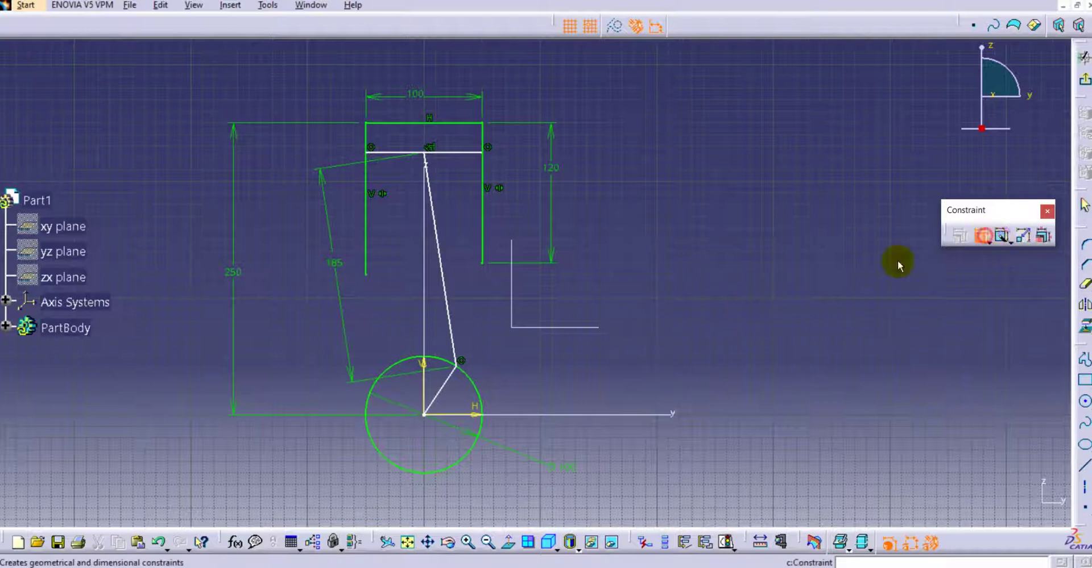
pyautogui.click(447, 378)
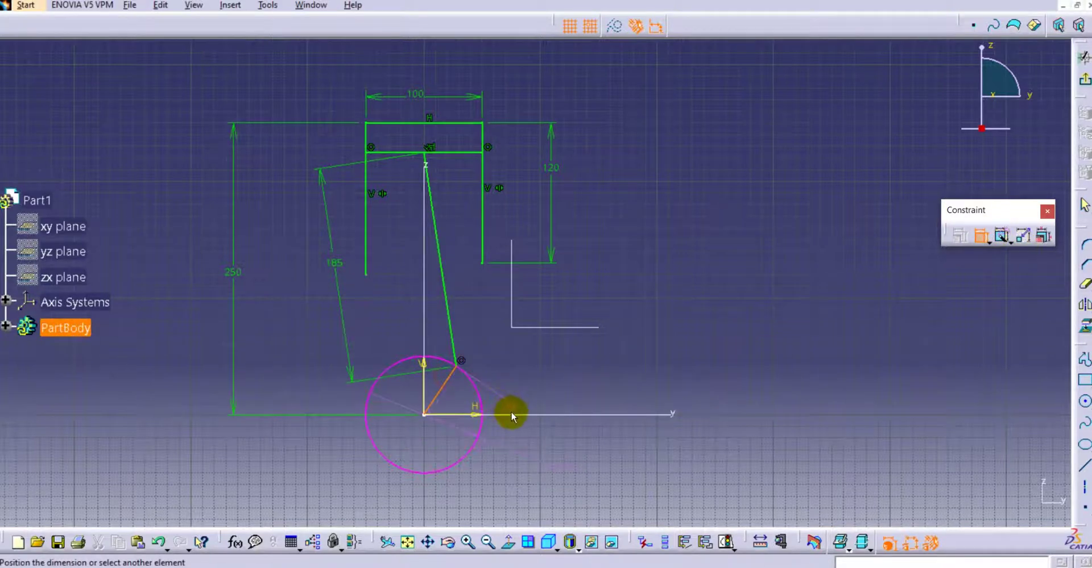
pyautogui.click(510, 412)
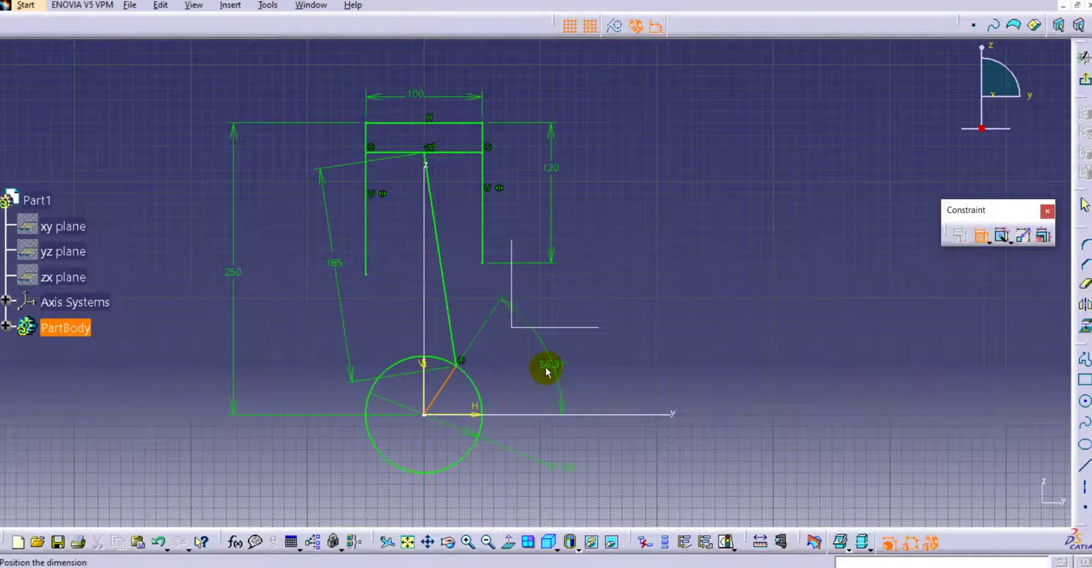
pyautogui.click(524, 362)
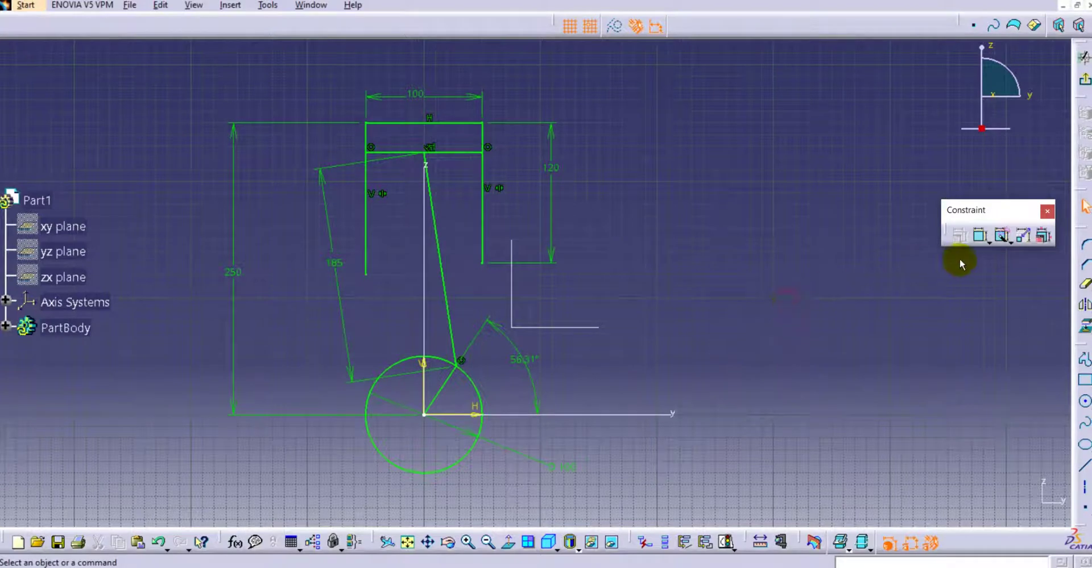
# Animate the crank angle constraint with a last value of 360 degrees and 10 steps, and run the animation
pyautogui.click(1027, 237)
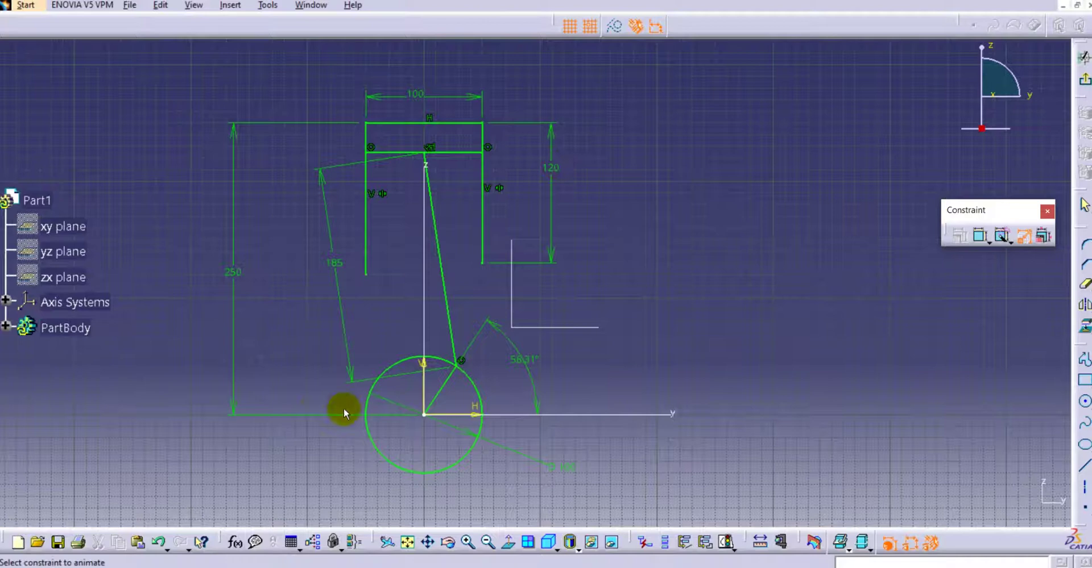
pyautogui.click(529, 363)
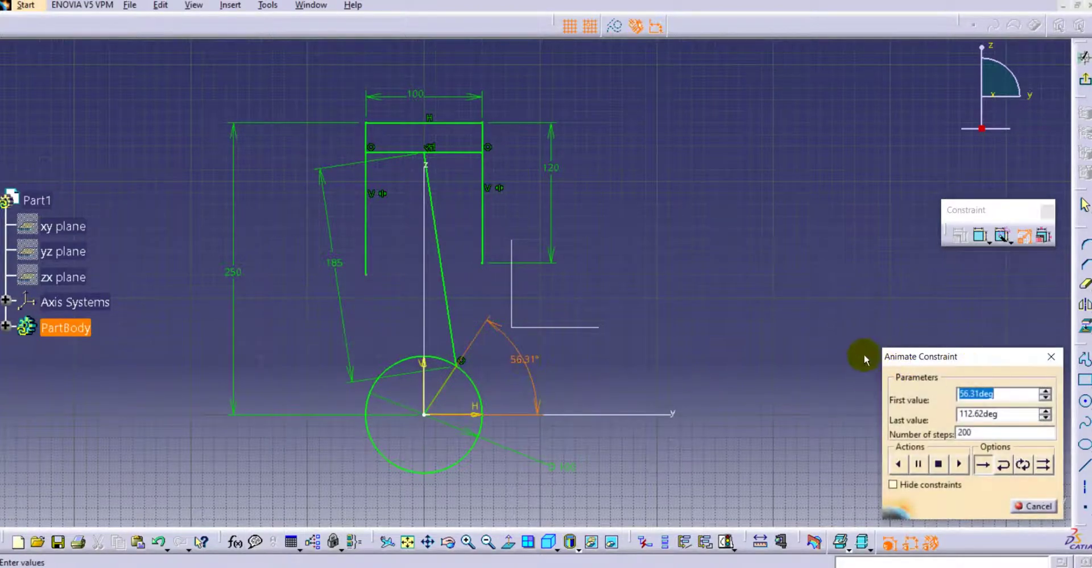
pyautogui.doubleClick(1009, 414)
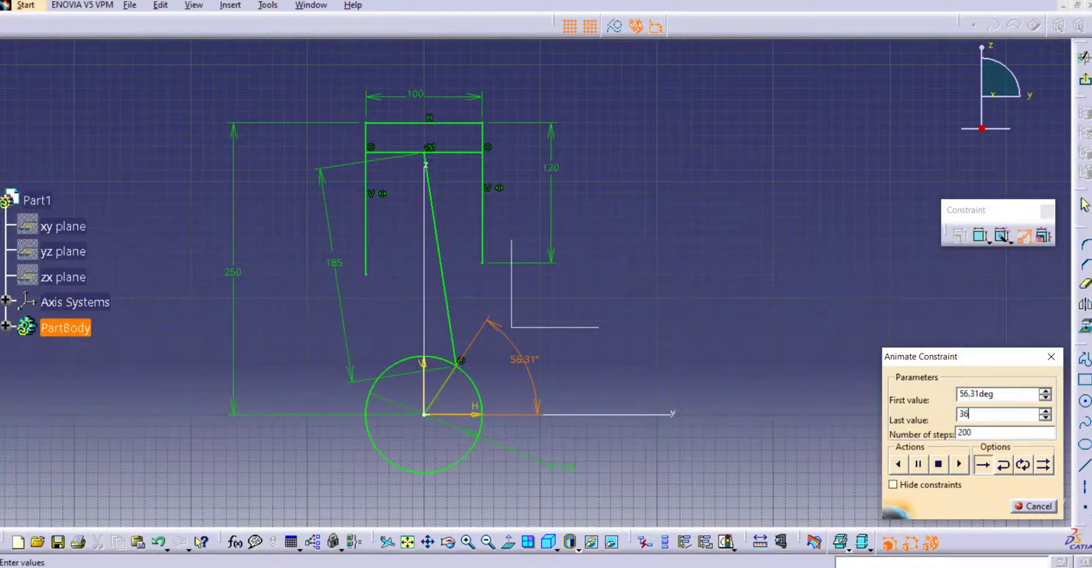
pyautogui.write('360')
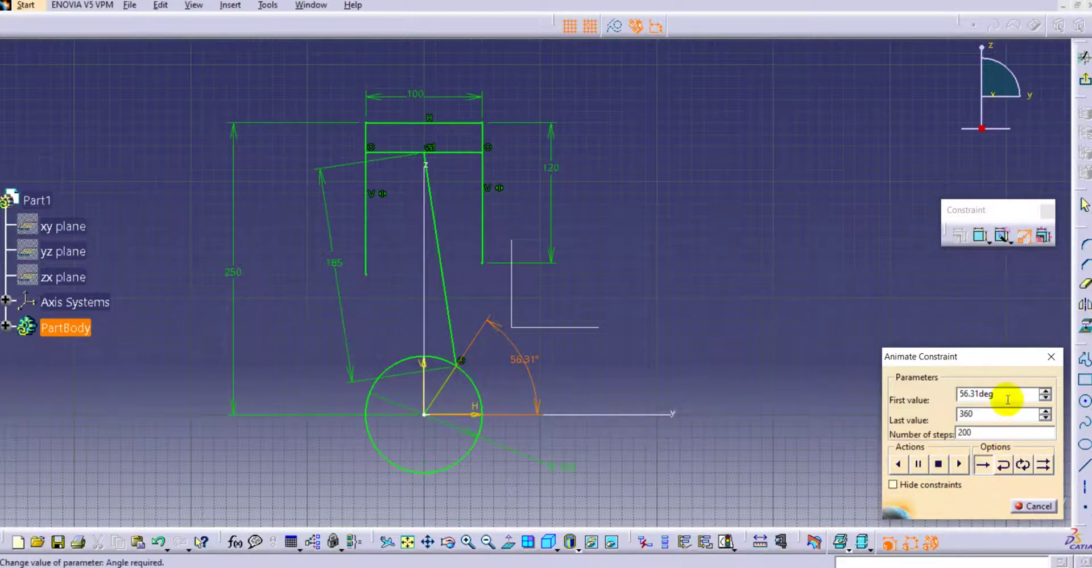
pyautogui.press('Return')
pyautogui.doubleClick(986, 432)
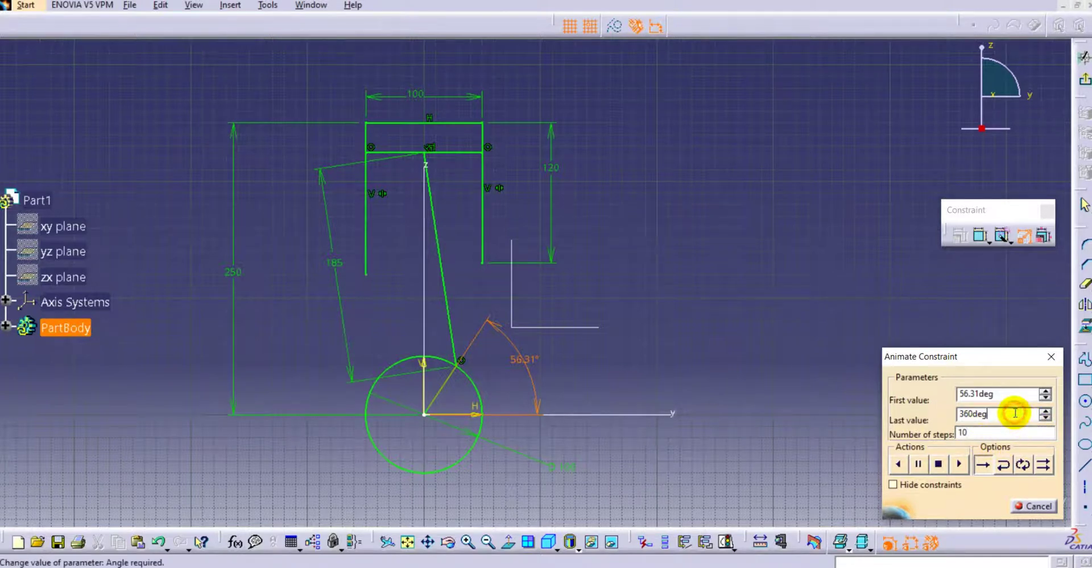
pyautogui.click(959, 465)
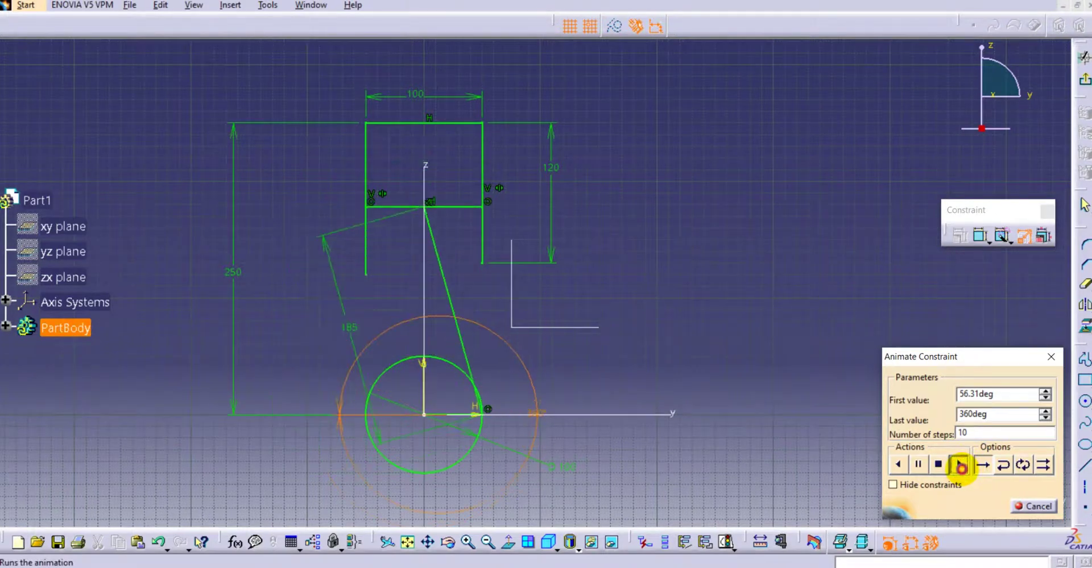
pyautogui.click(961, 467)
# Set the number of animation steps to 50 and run the animation in one-shot mode and in reverse mode
pyautogui.click(968, 435)
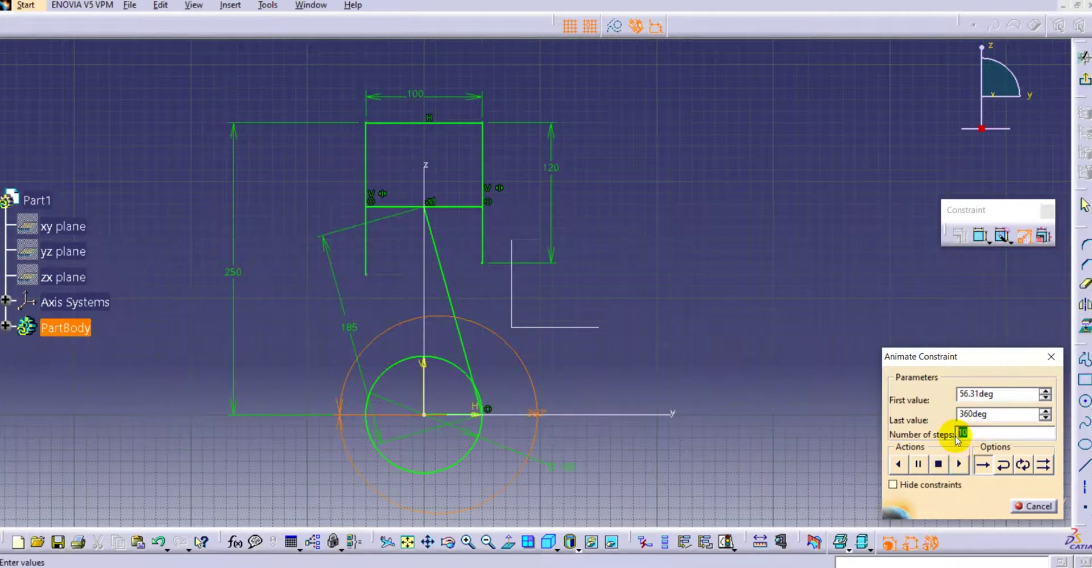
pyautogui.click(959, 465)
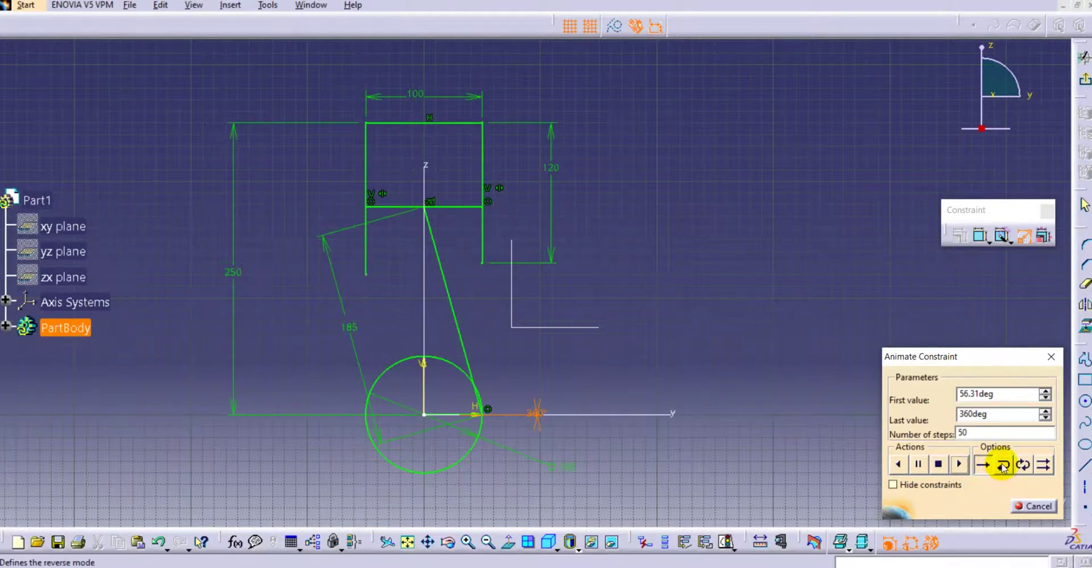
pyautogui.click(958, 465)
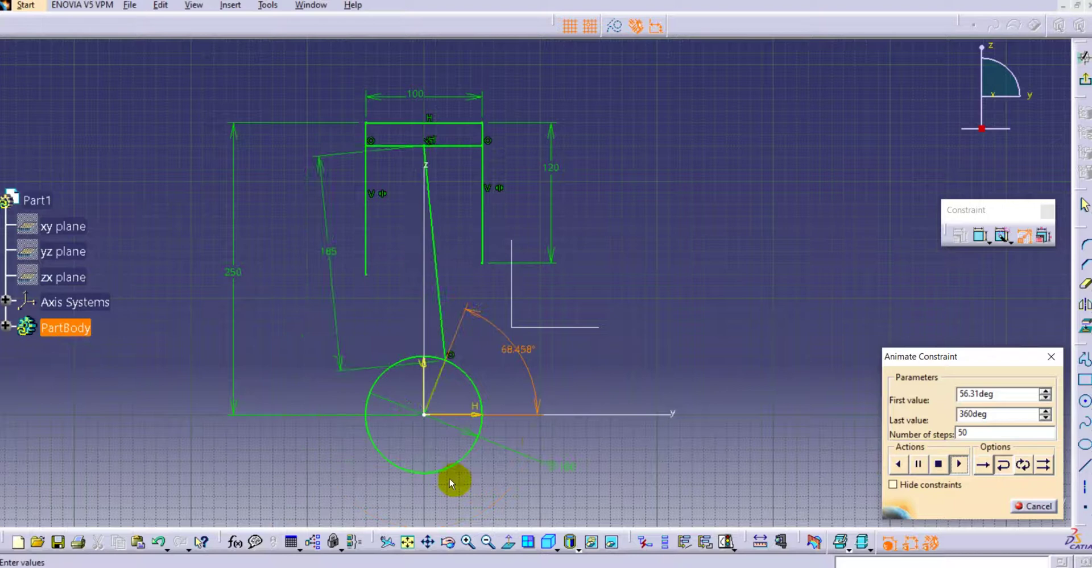
# Run the crank angle animation in loop mode and in repeat mode, and stop it
pyautogui.click(1021, 467)
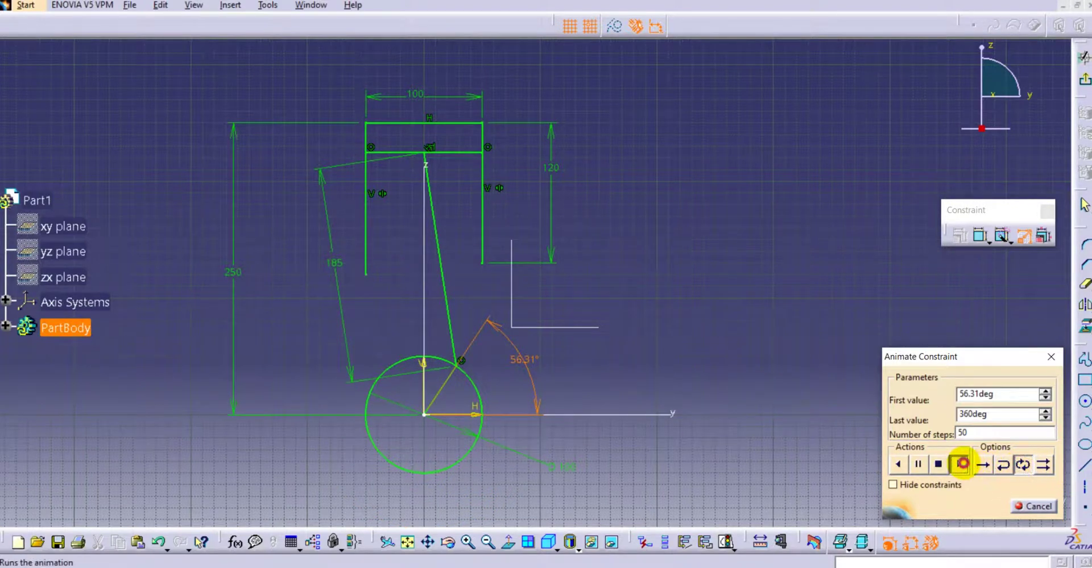
pyautogui.click(962, 464)
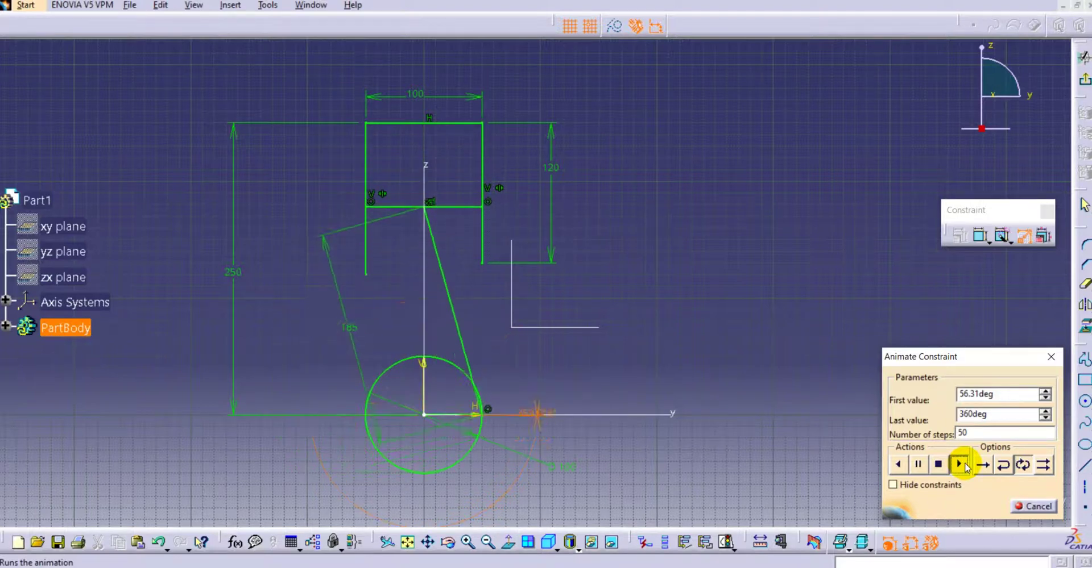
pyautogui.click(1037, 468)
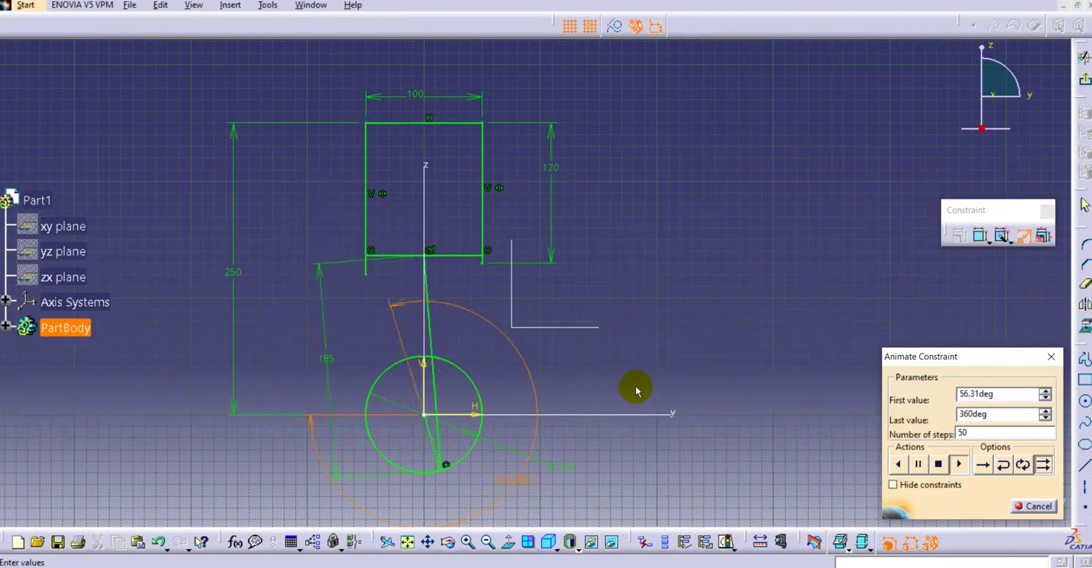
pyautogui.click(939, 464)
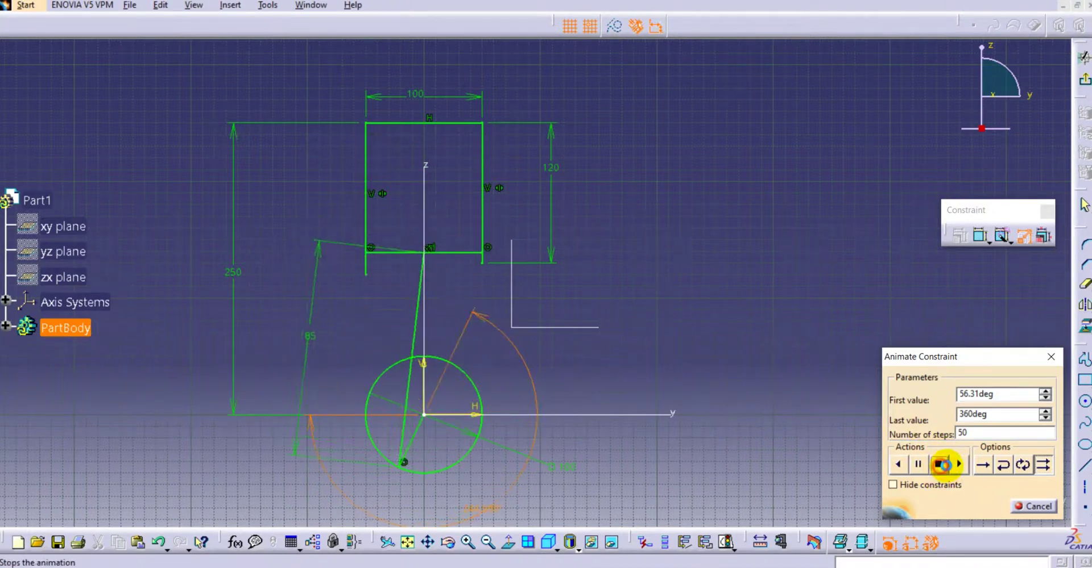
# Set the animation's last value to 180 degrees, run it in repeat and loop modes, and close the constraint animation
pyautogui.doubleClick(992, 414)
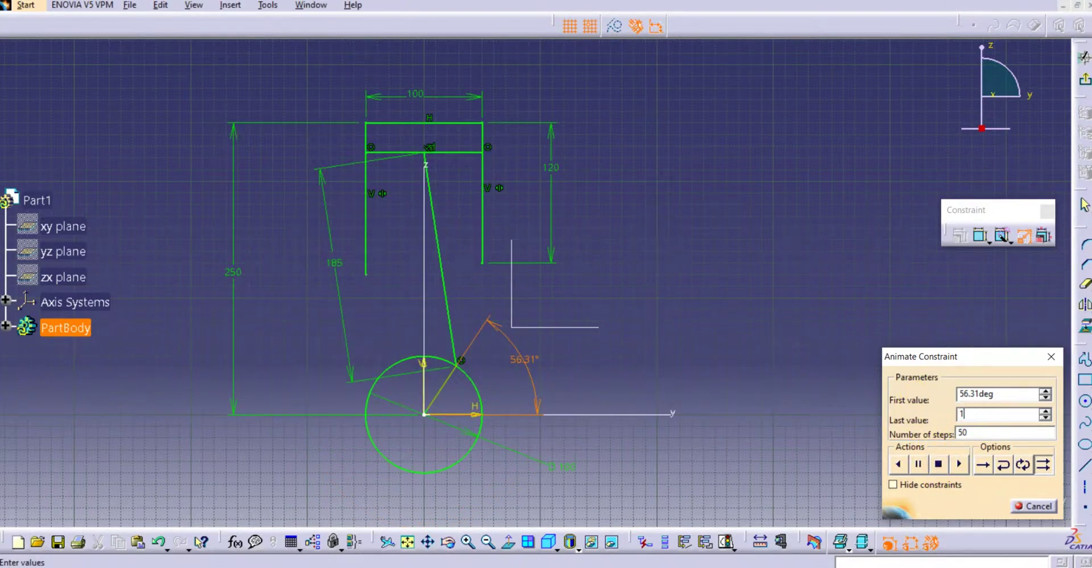
pyautogui.click(999, 397)
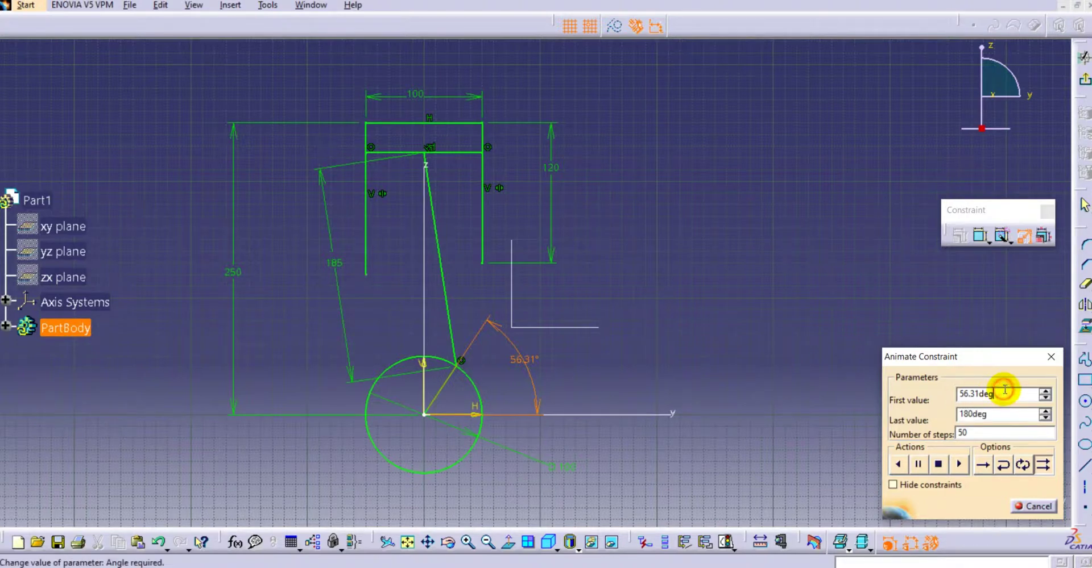
pyautogui.click(960, 466)
pyautogui.click(960, 467)
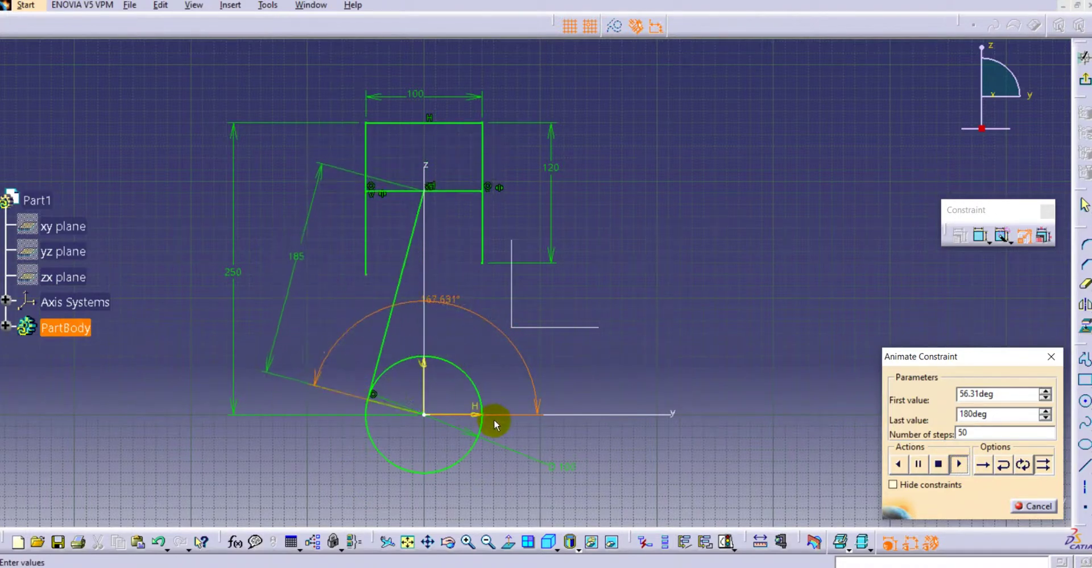
pyautogui.click(1026, 466)
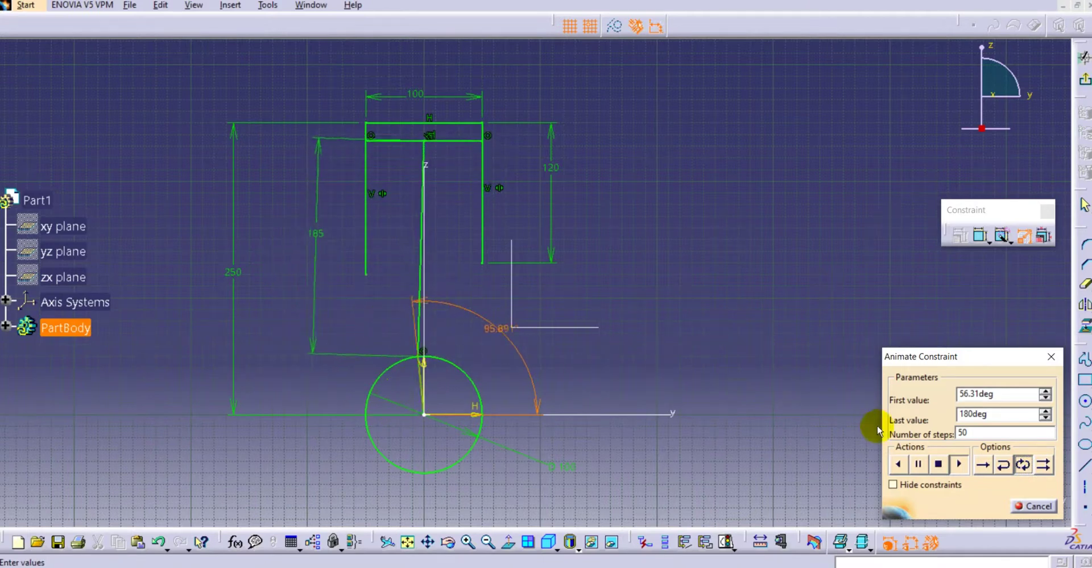
pyautogui.click(1033, 505)
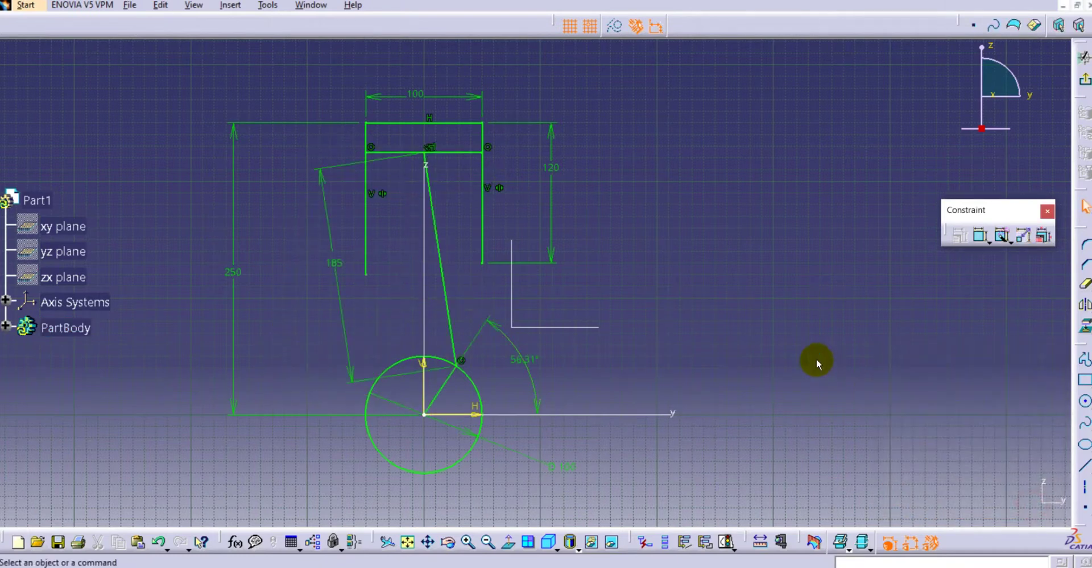